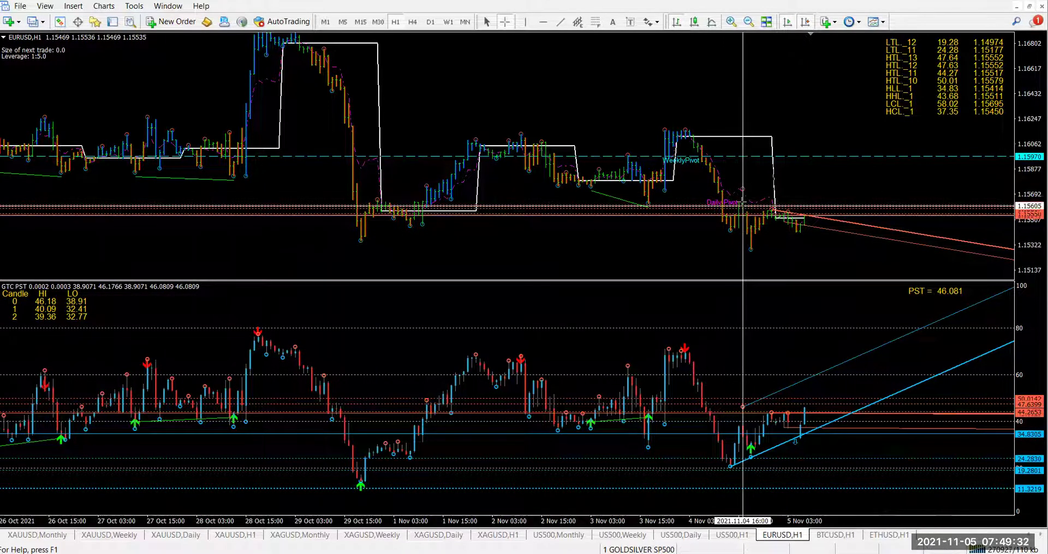
# - Measure the EURUSD H1 move from the November 4 16:00 bar to the low two bars after it
pyautogui.moveTo(742, 192); pyautogui.dragTo(757, 254)
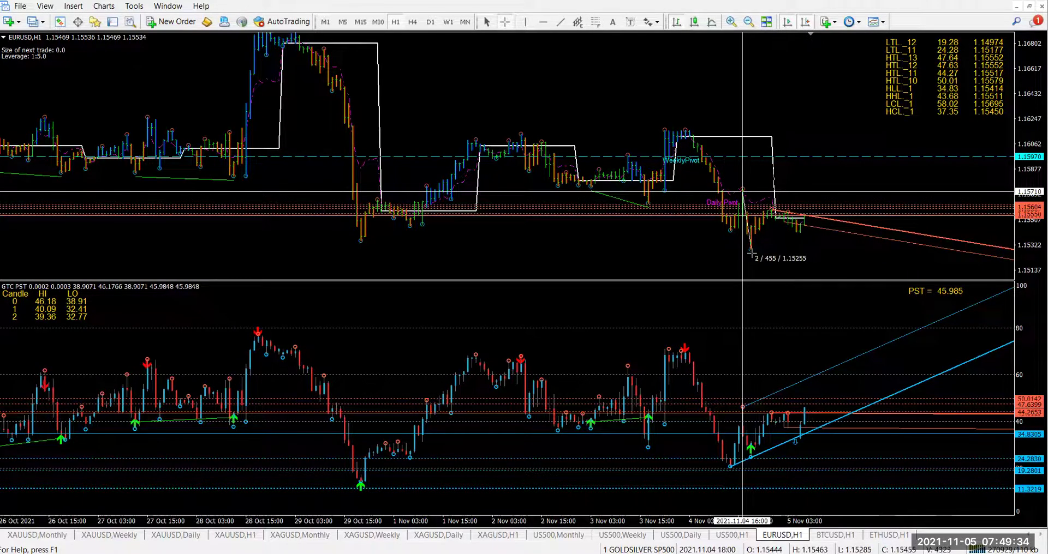
pyautogui.moveTo(690, 258); pyautogui.dragTo(645, 223)
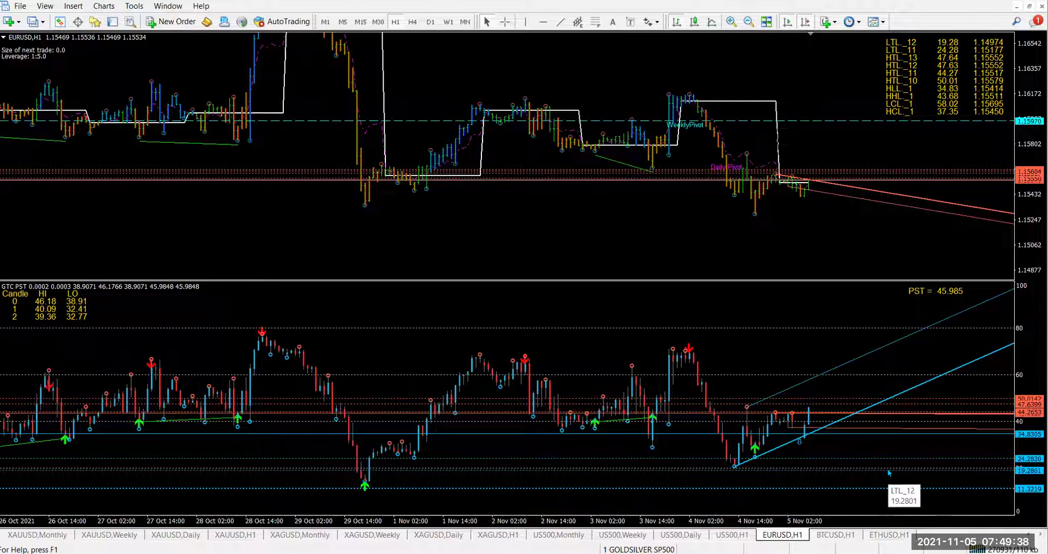
# - Bring up the BTCUSD H1 chart and measure the drop from the November 4 16:05 high to the following low
pyautogui.click(835, 535)
pyautogui.scroll(-5, 710, 276)
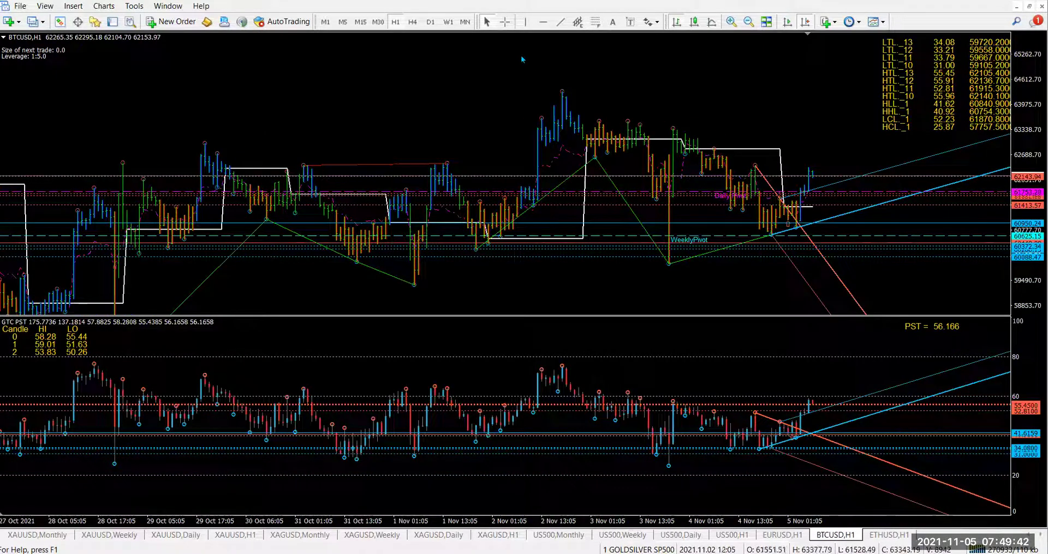
pyautogui.click(502, 24)
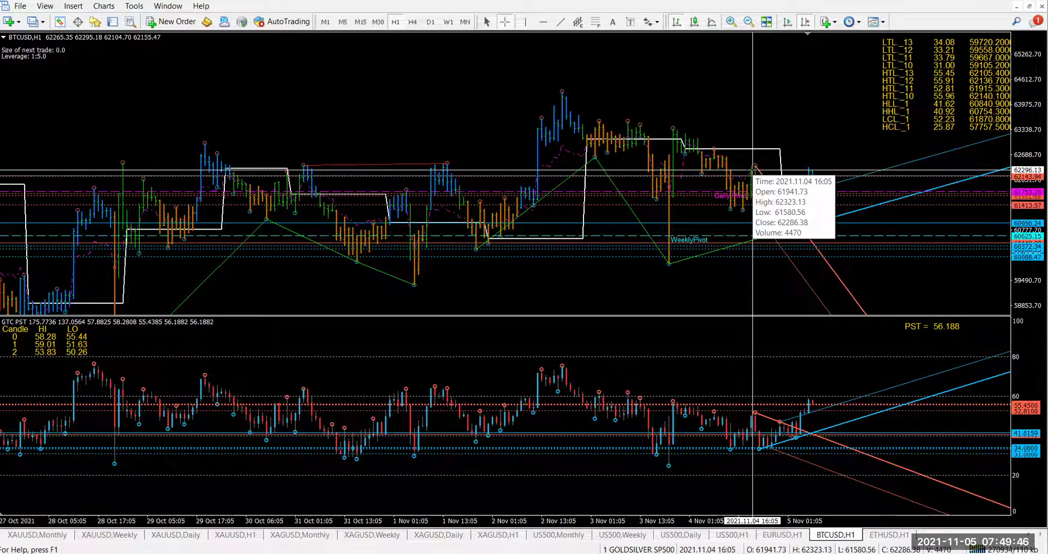
pyautogui.moveTo(752, 172); pyautogui.dragTo(764, 236)
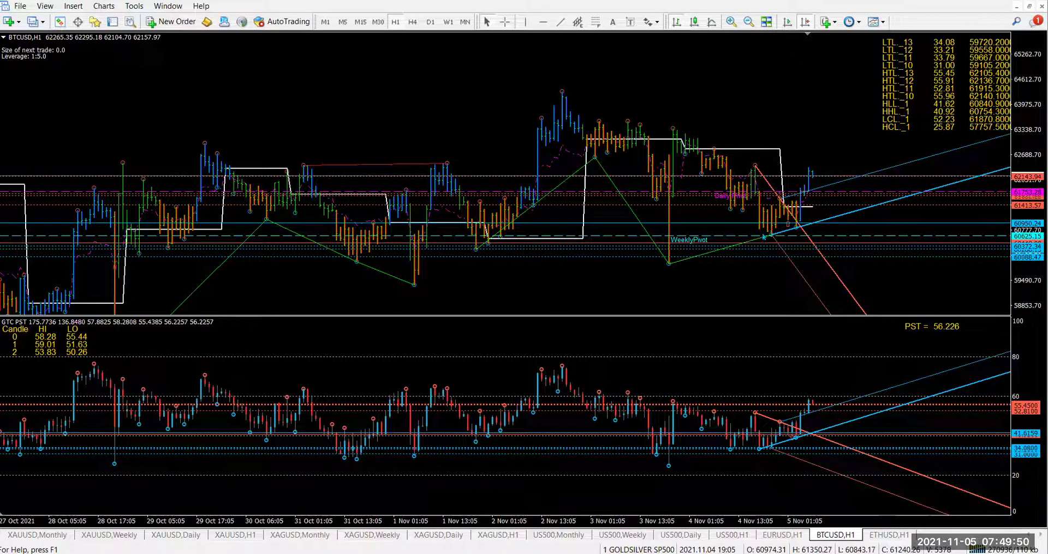
pyautogui.moveTo(605, 173)
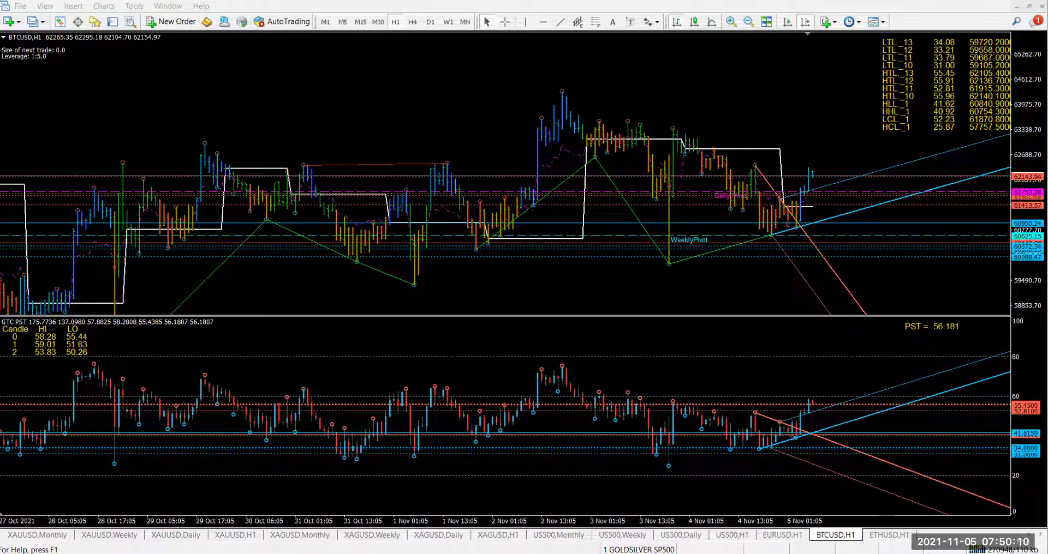
# - Switch to the ETHERIUM spreadsheet in the browser and clear cell M112 on the Degrees sheet
pyautogui.hotkey('alt', 'Tab')
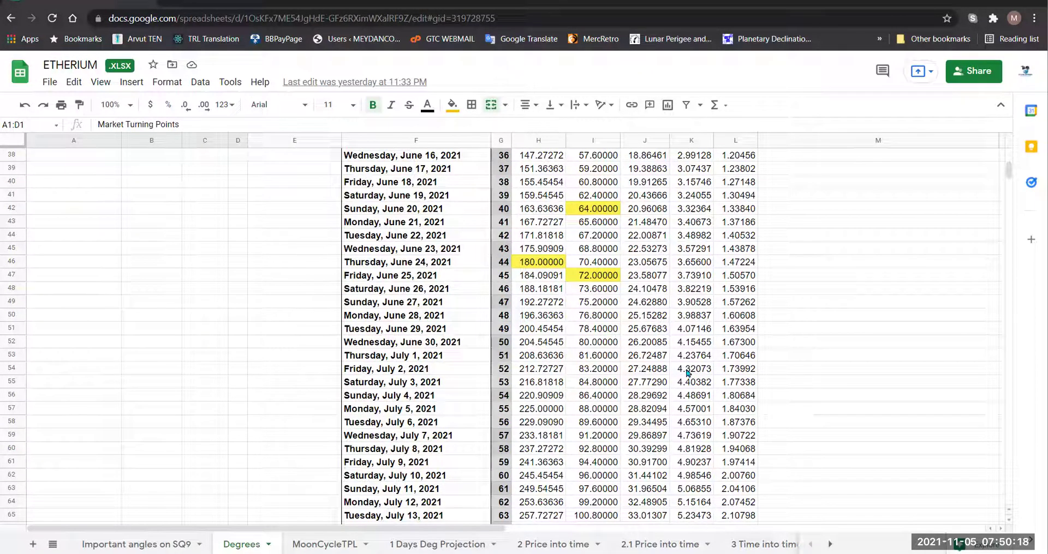
pyautogui.scroll(-20, 443, 356)
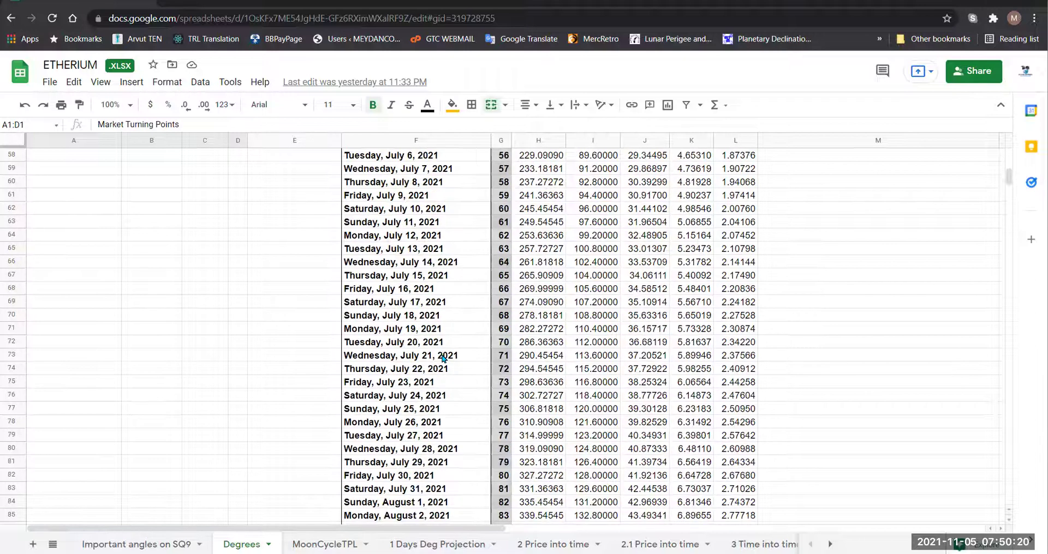
pyautogui.scroll(-10, 443, 356)
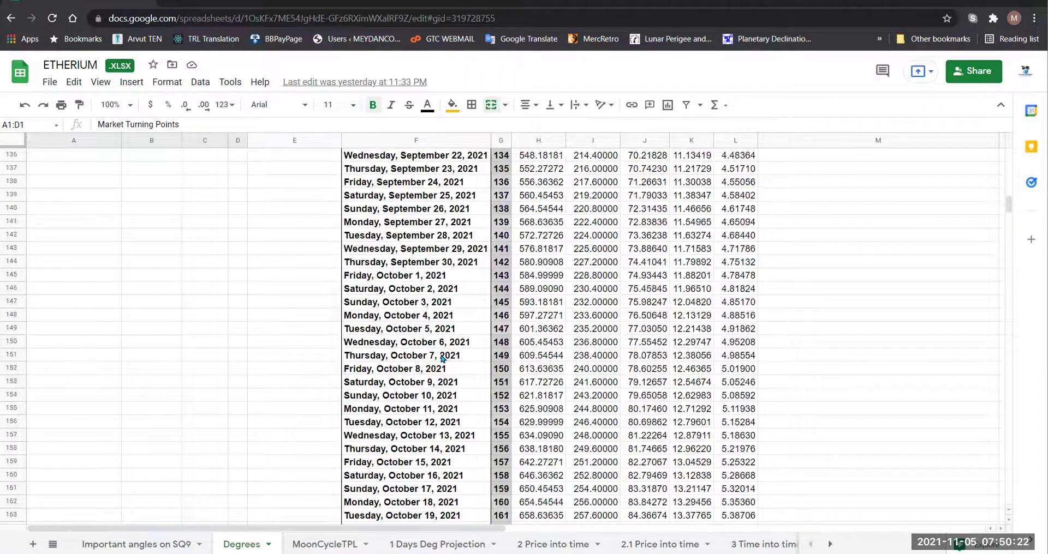
pyautogui.scroll(10, 443, 356)
pyautogui.click(812, 249)
pyautogui.press('Delete')
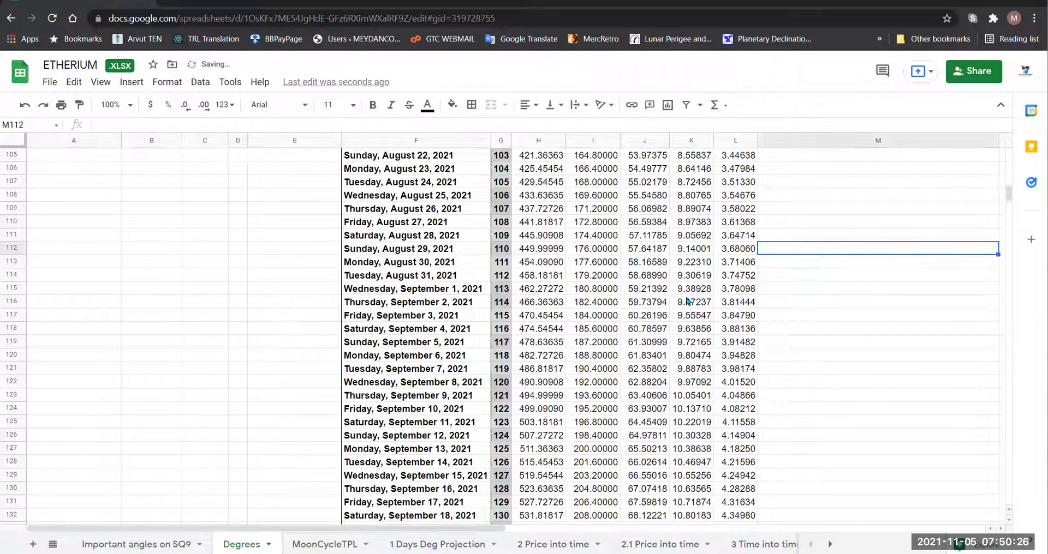
# - Review the Degrees sheet's dates and degree values from September 2021 through the last row, July 10, 2023
pyautogui.scroll(-3, 688, 301)
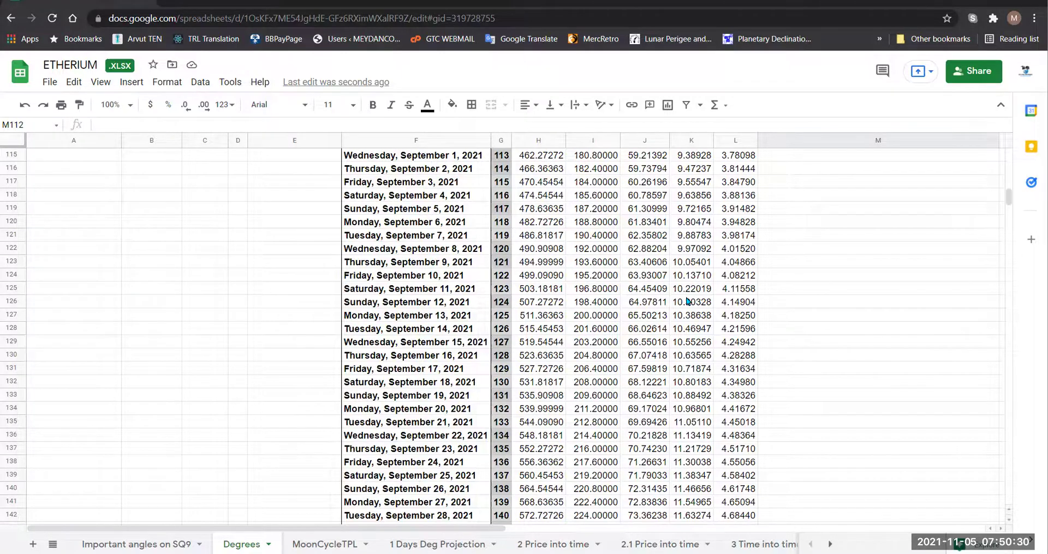
pyautogui.scroll(-20, 689, 306)
pyautogui.scroll(-20, 694, 318)
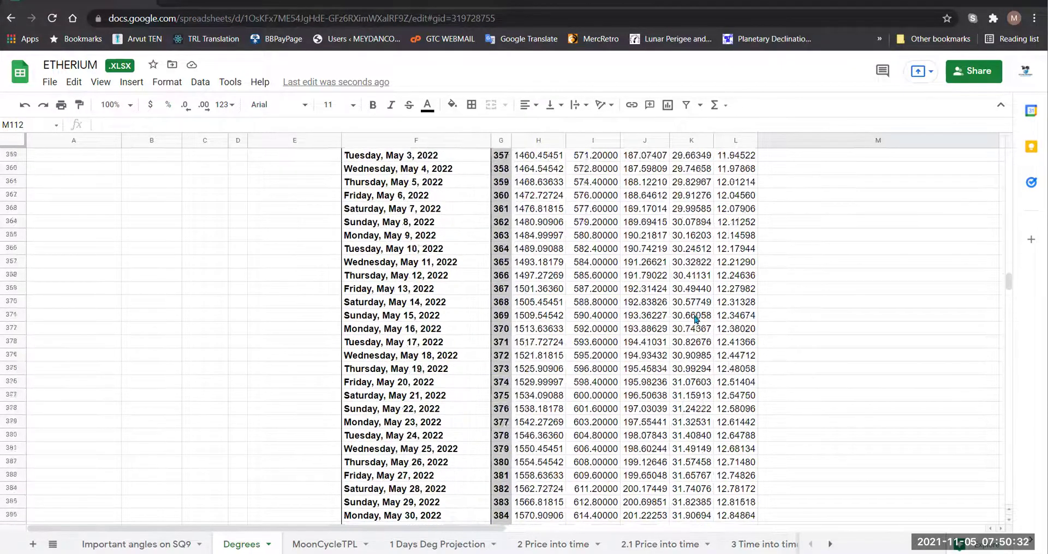
pyautogui.scroll(-20, 696, 323)
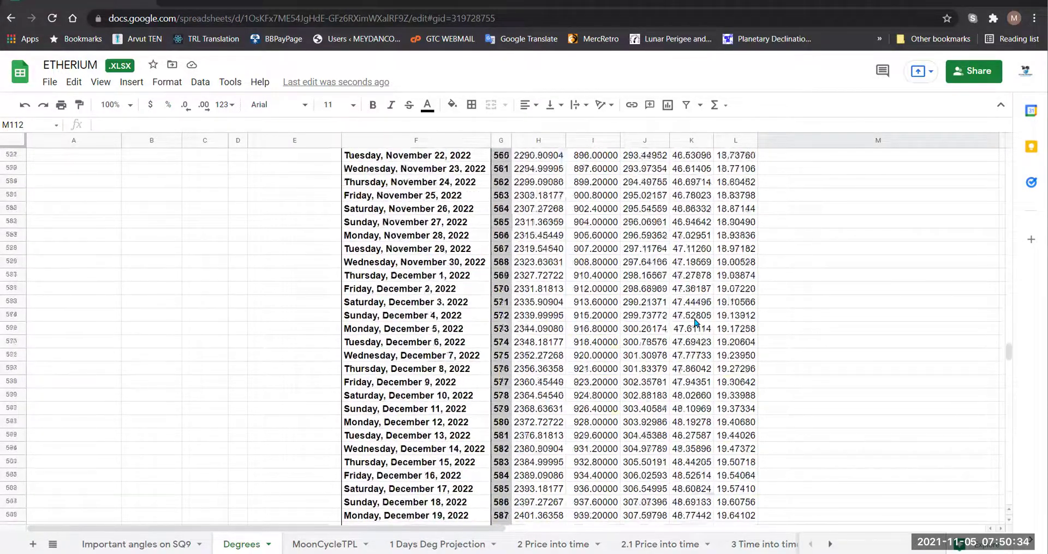
pyautogui.scroll(-20, 695, 323)
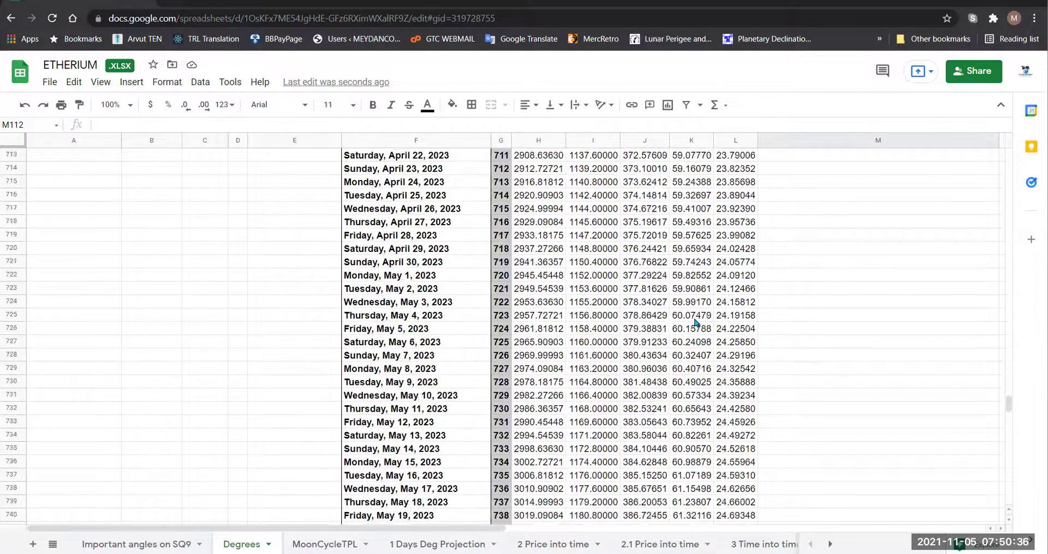
pyautogui.scroll(5, 694, 328)
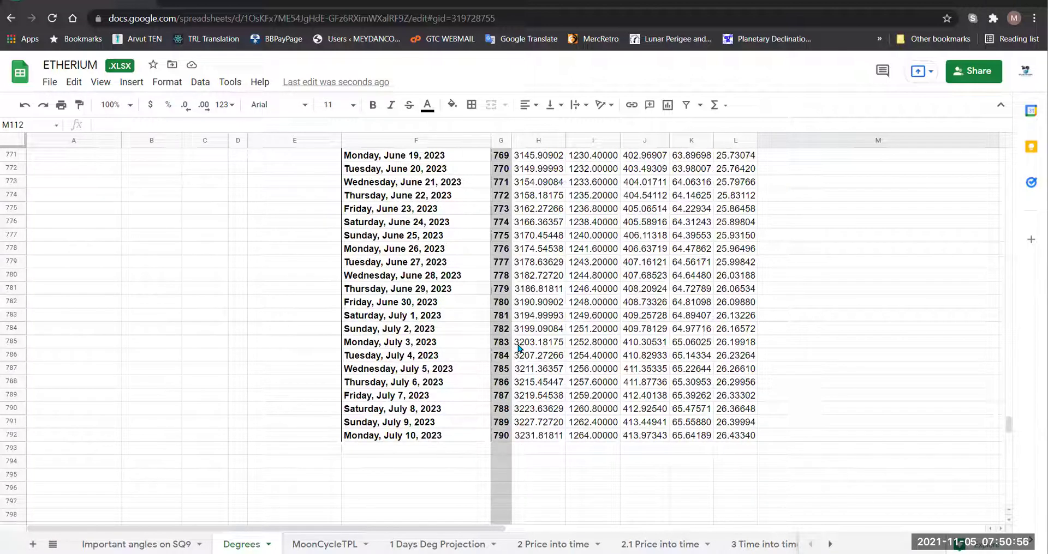
# - Return to the June 2021 rows and inspect the June 25 date, its column I value and the June 24 column H formula
pyautogui.scroll(20, 567, 380)
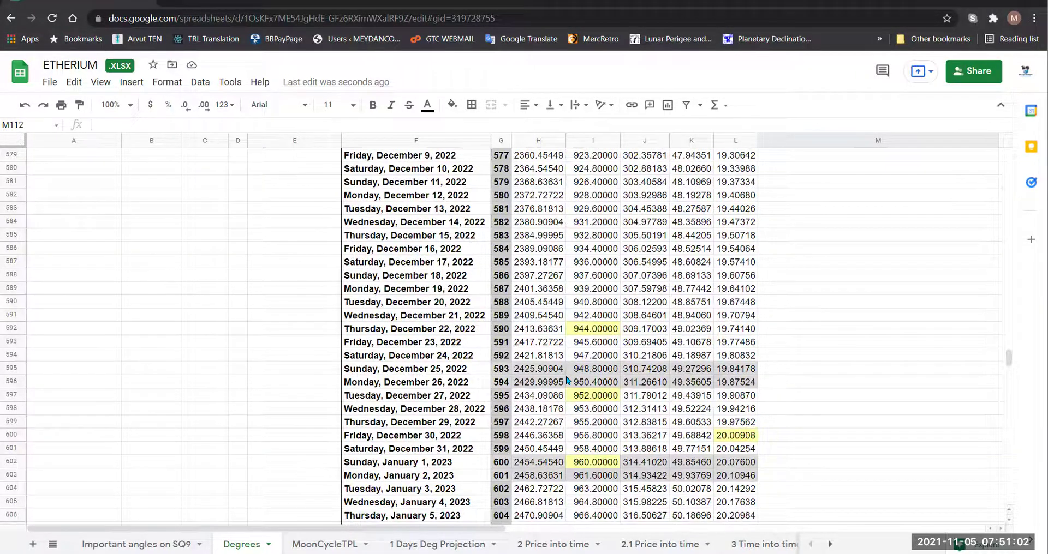
pyautogui.scroll(20, 567, 381)
pyautogui.scroll(12, 567, 380)
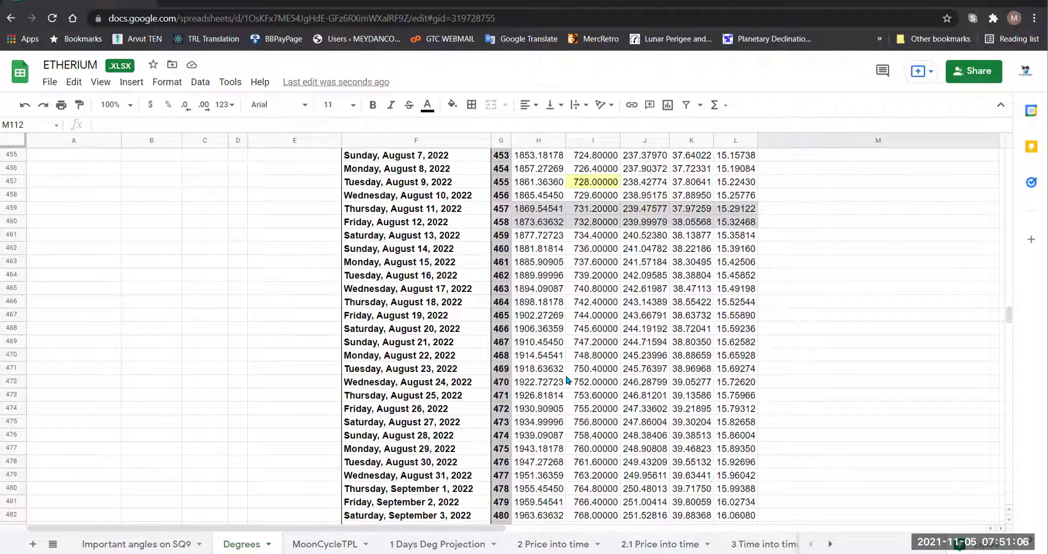
pyautogui.scroll(20, 566, 380)
pyautogui.scroll(20, 567, 380)
pyautogui.scroll(20, 567, 380)
pyautogui.scroll(19, 566, 381)
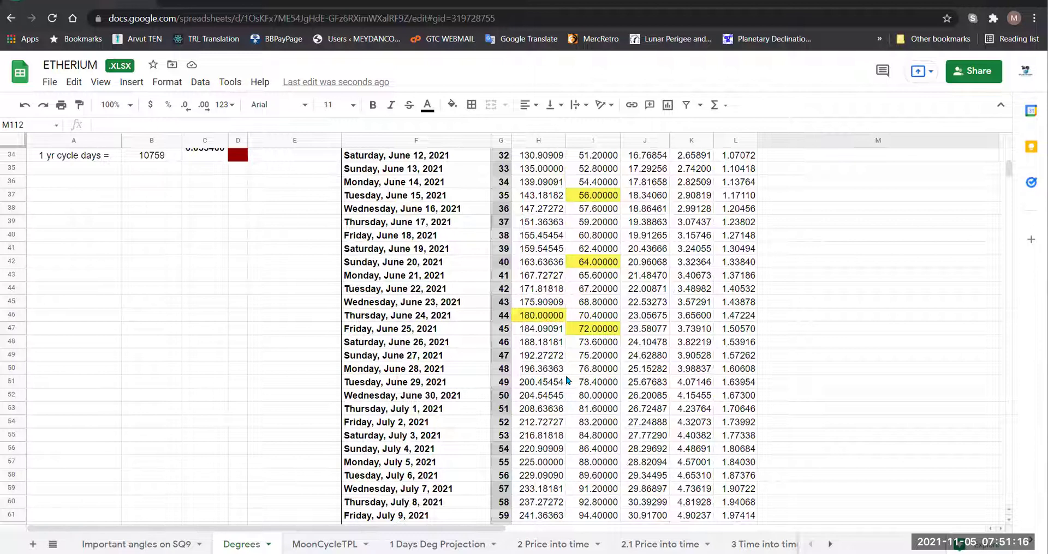
pyautogui.scroll(-2, 566, 380)
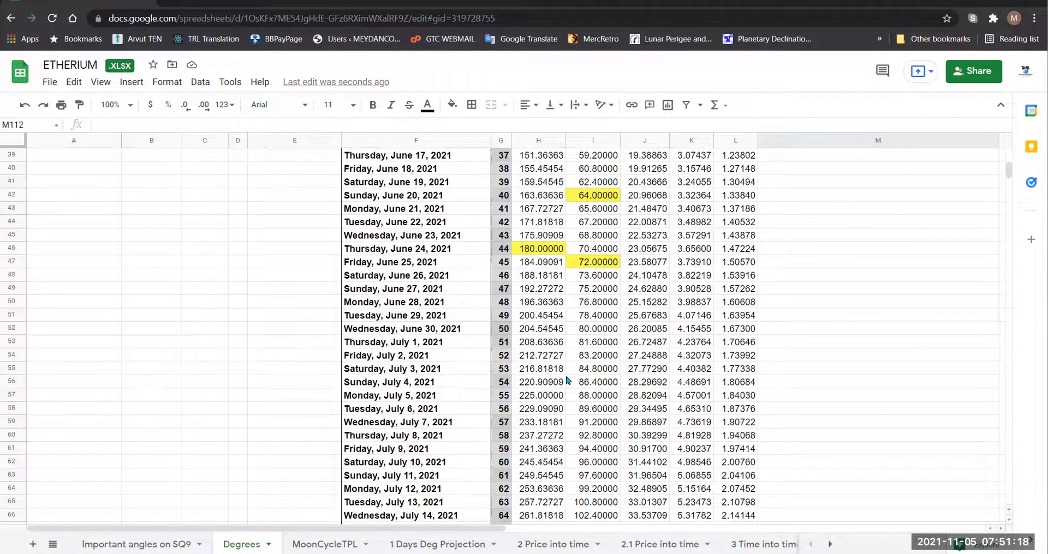
pyautogui.click(407, 267)
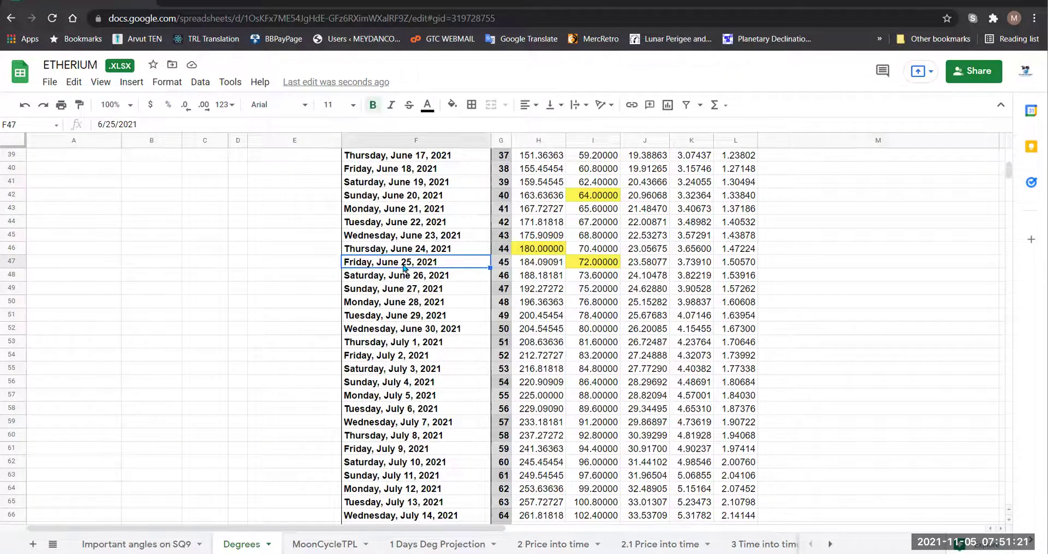
pyautogui.click(606, 268)
pyautogui.click(534, 249)
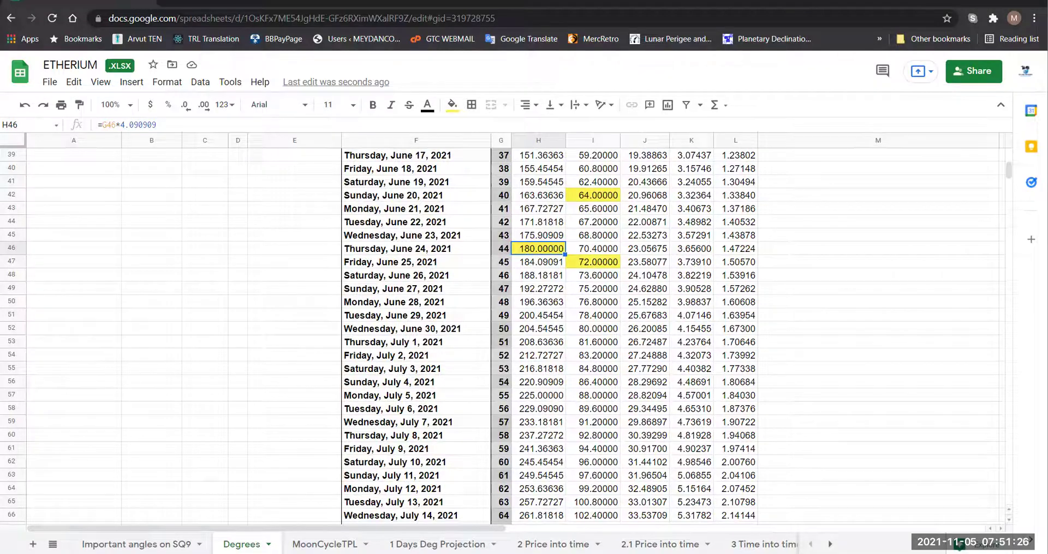
# - Switch to MetaTrader and show the ETHUSD chart on the daily timeframe
pyautogui.hotkey('alt', 'Tab')
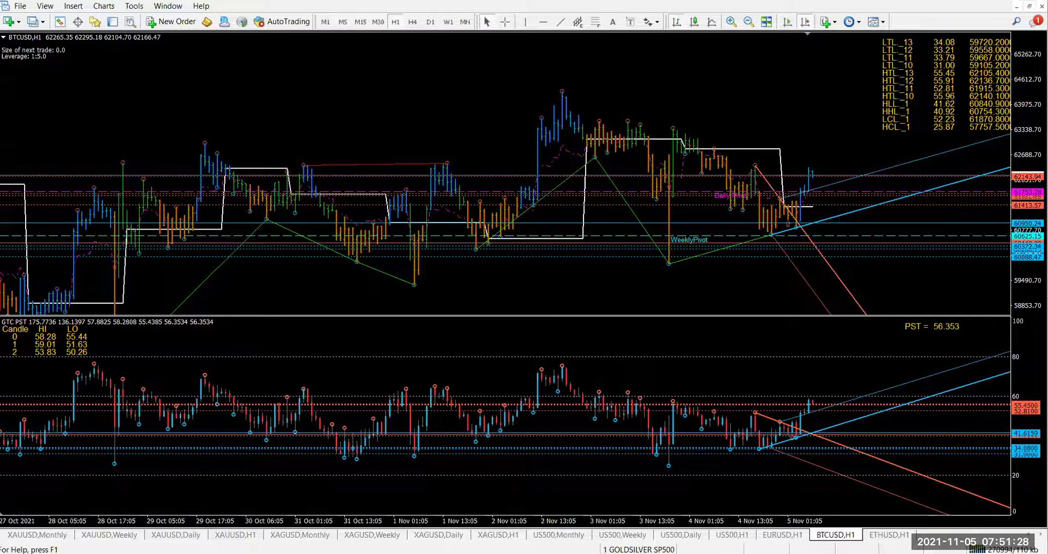
pyautogui.hotkey('ctrl', 'Tab')
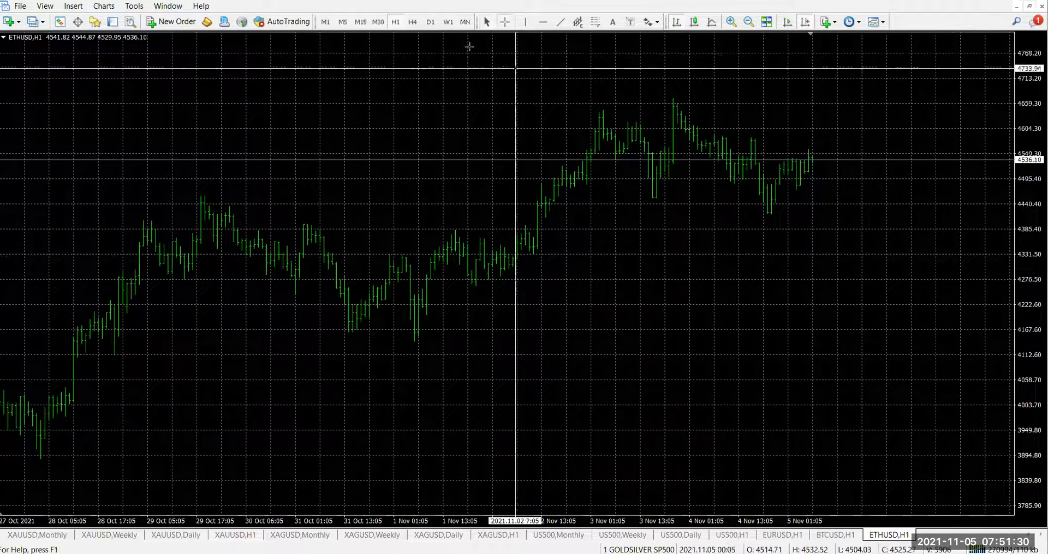
pyautogui.click(430, 23)
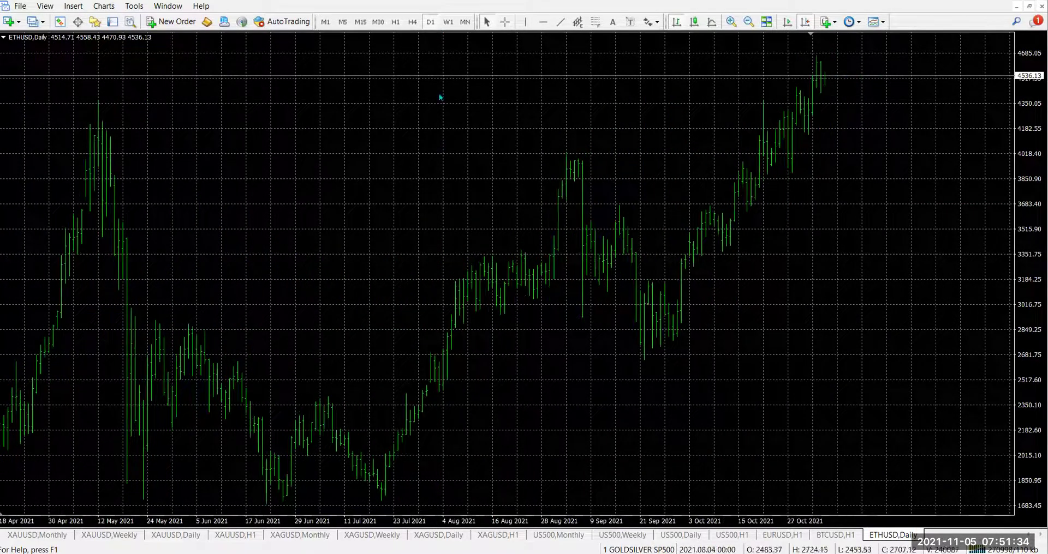
# - Measure from the June 26, 2021 low on the ETHUSD daily chart and compress its price scale for a wider view
pyautogui.click(505, 22)
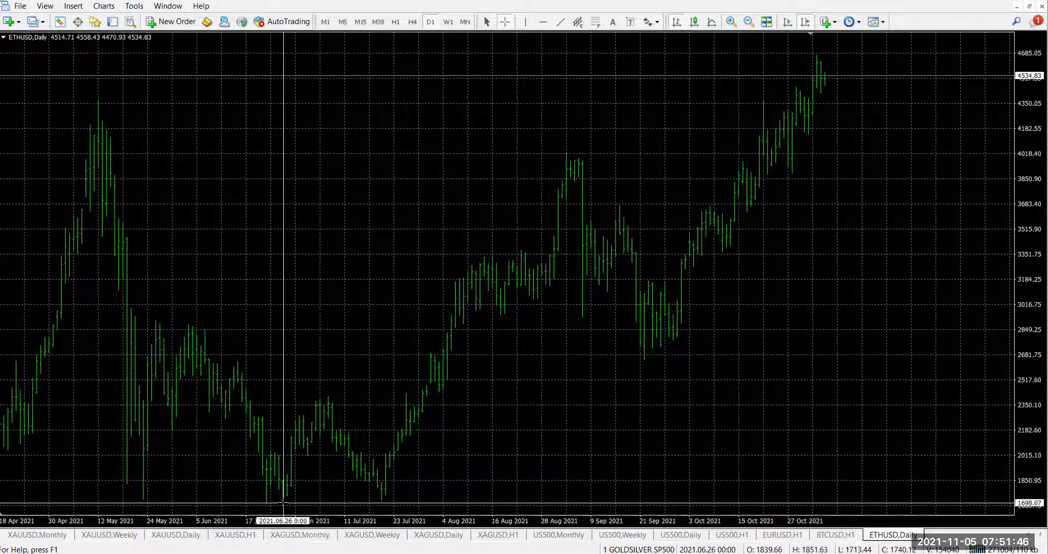
pyautogui.moveTo(283, 503); pyautogui.dragTo(323, 391)
pyautogui.moveTo(795, 306); pyautogui.dragTo(888, 290)
pyautogui.moveTo(1019, 208); pyautogui.dragTo(952, 327)
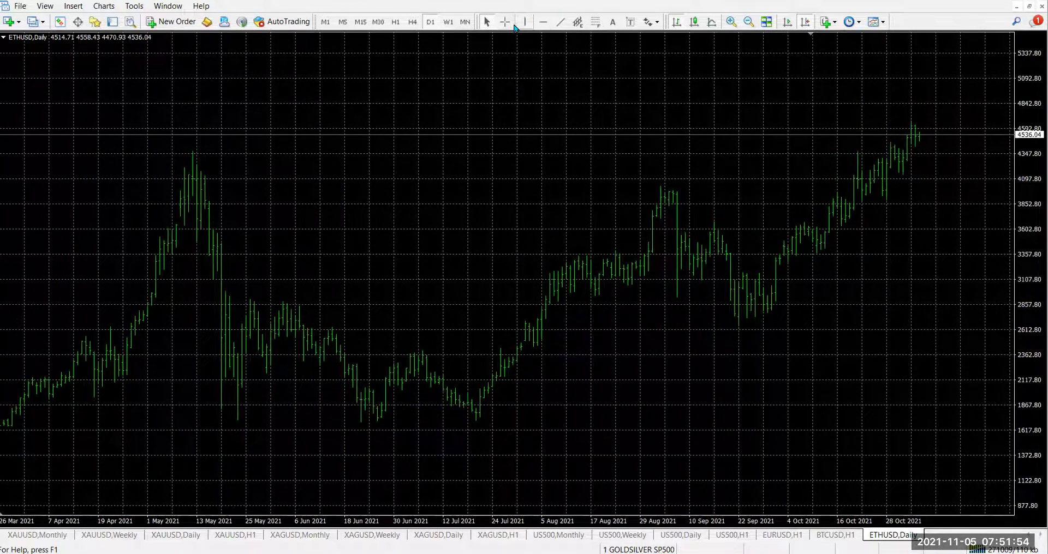
pyautogui.click(505, 22)
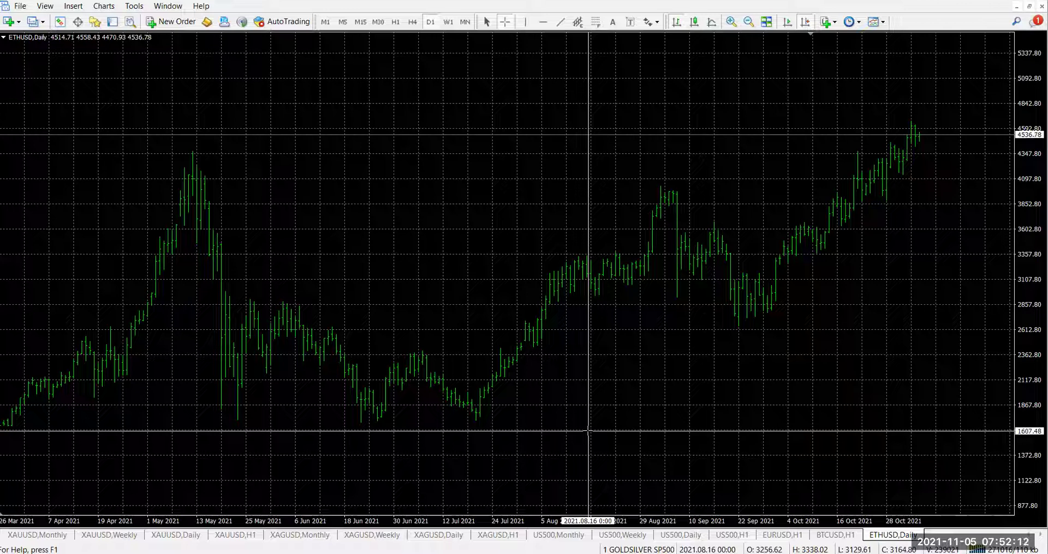
pyautogui.click(588, 431)
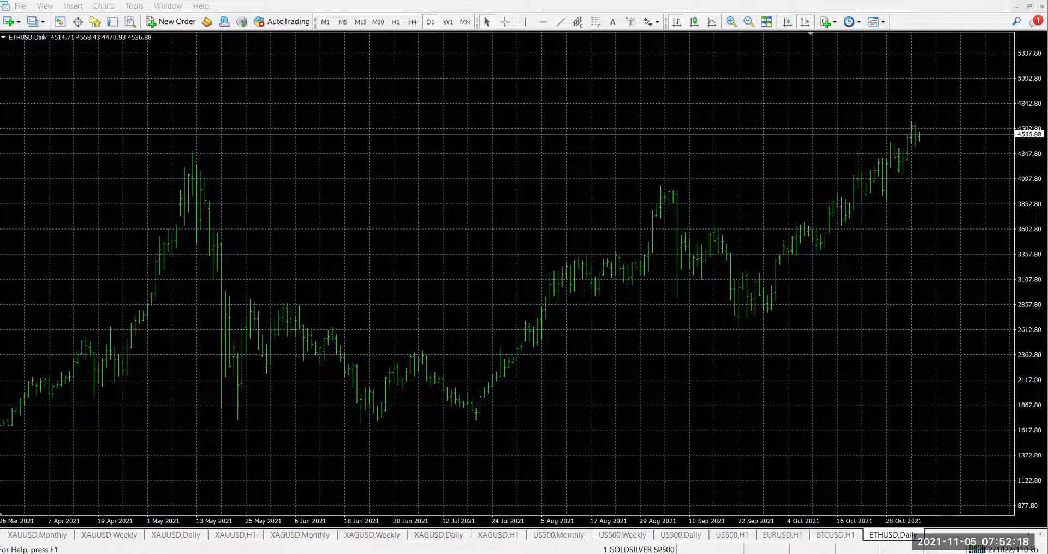
# - Switch to the ETHERIUM spreadsheet and compare the highlighted degree values around June 24, 2021
pyautogui.hotkey('alt', 'Tab')
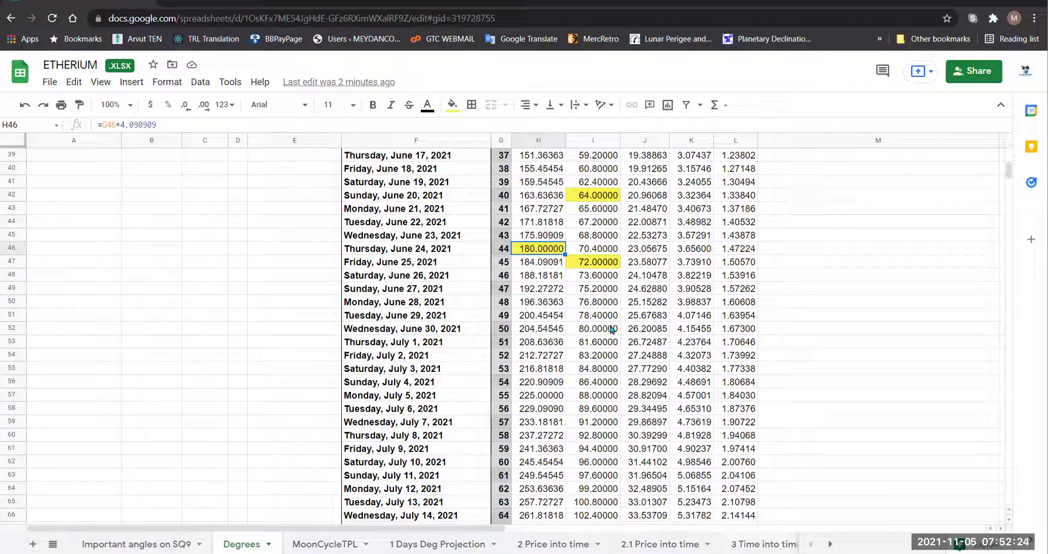
pyautogui.scroll(2, 612, 330)
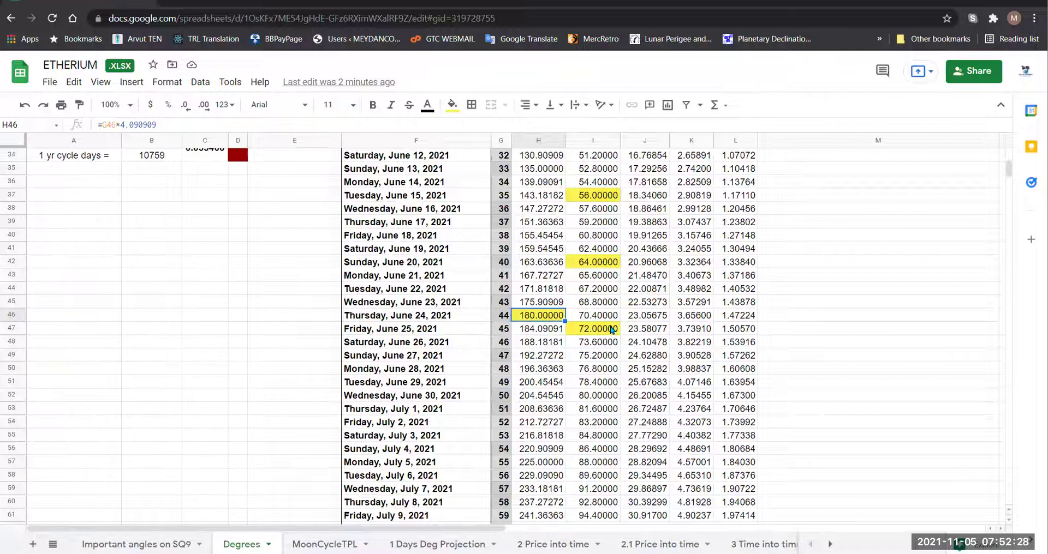
pyautogui.scroll(-2, 612, 329)
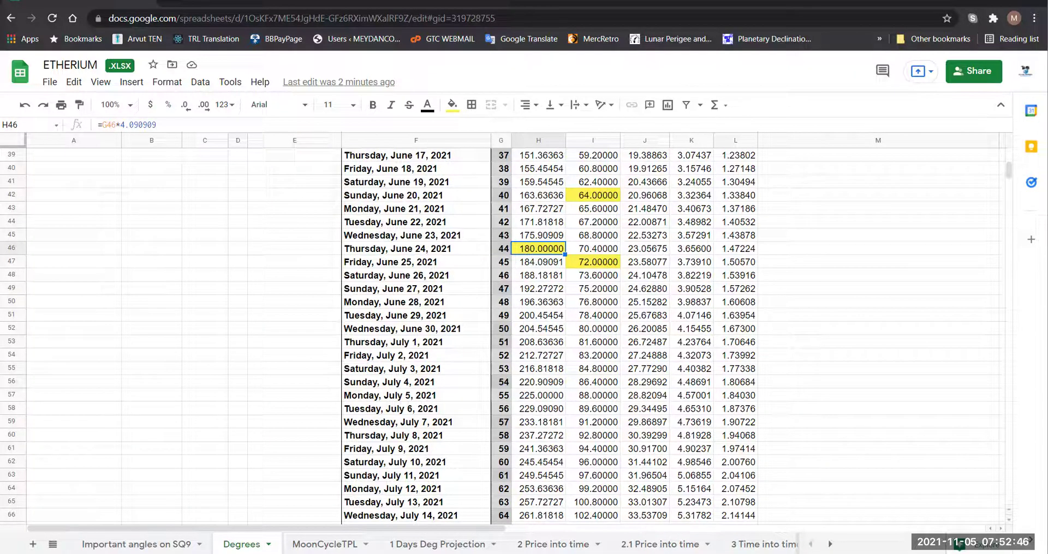
# - Switch to MetaTrader and add a horizontal line at about 1771.38 on the XAUUSD hourly chart
pyautogui.hotkey('alt', 'Tab')
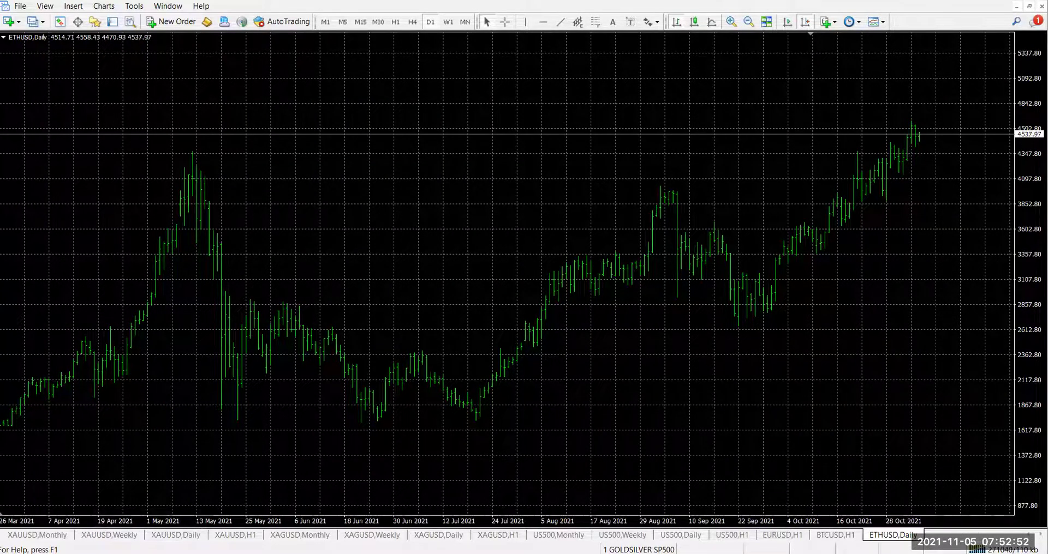
pyautogui.click(176, 535)
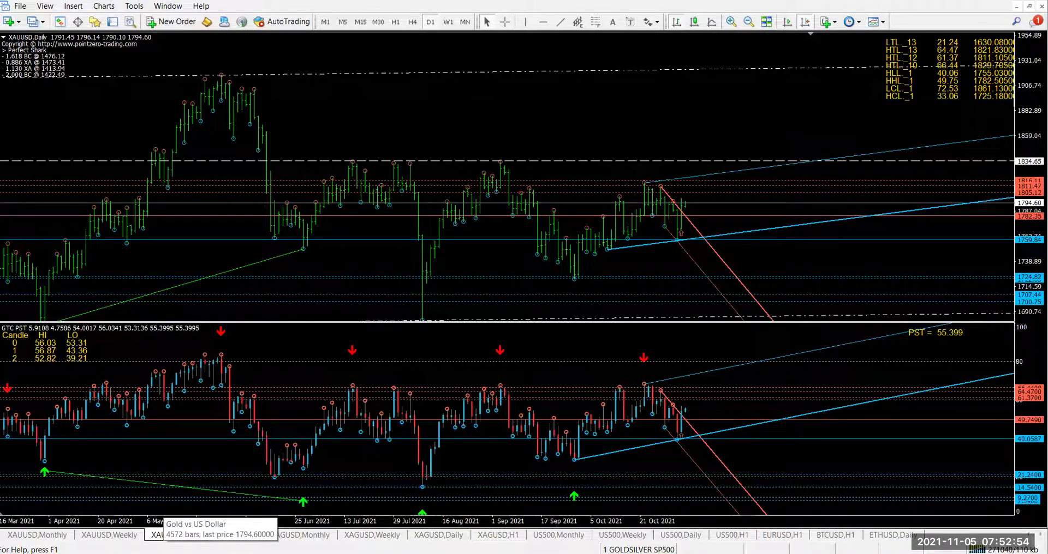
pyautogui.click(236, 535)
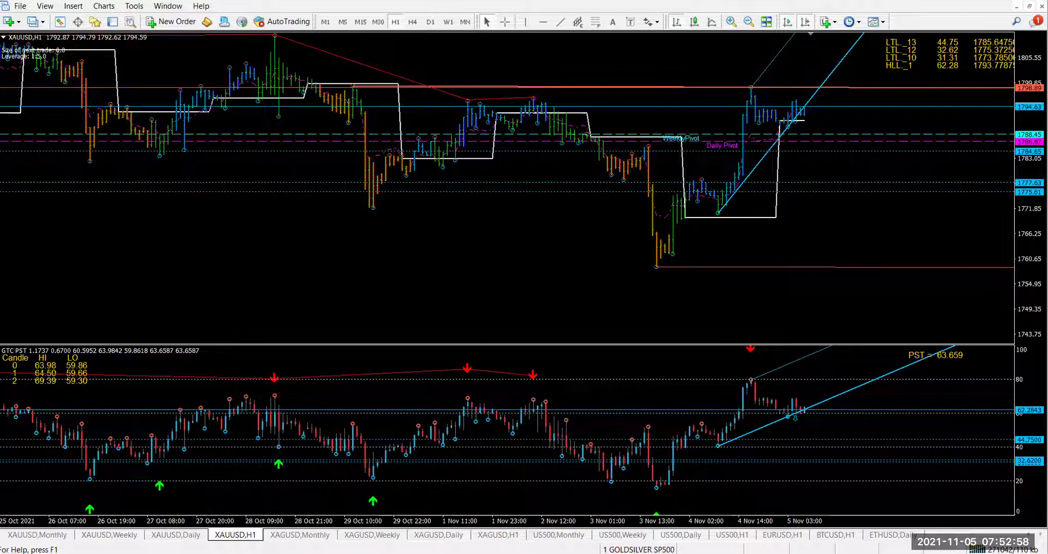
pyautogui.click(542, 22)
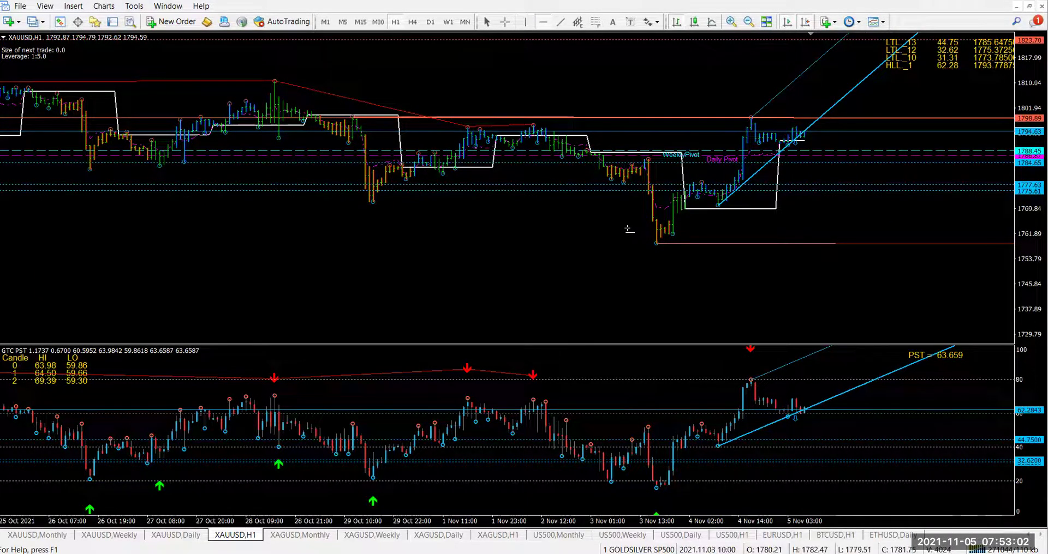
pyautogui.click(639, 204)
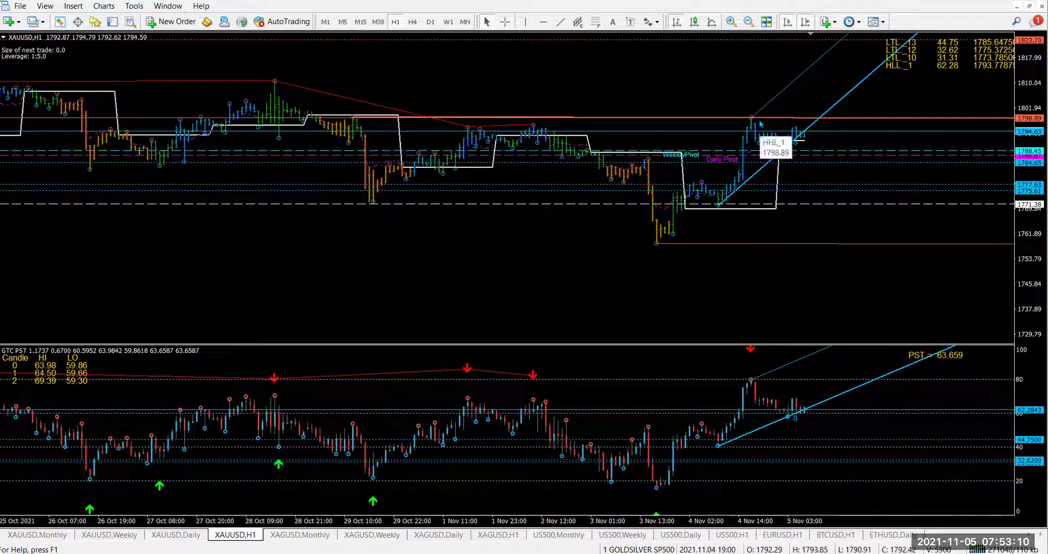
# - Delete the horizontal line at 1734.71 from the XAUUSD weekly chart and compare the daily chart with it
pyautogui.click(109, 535)
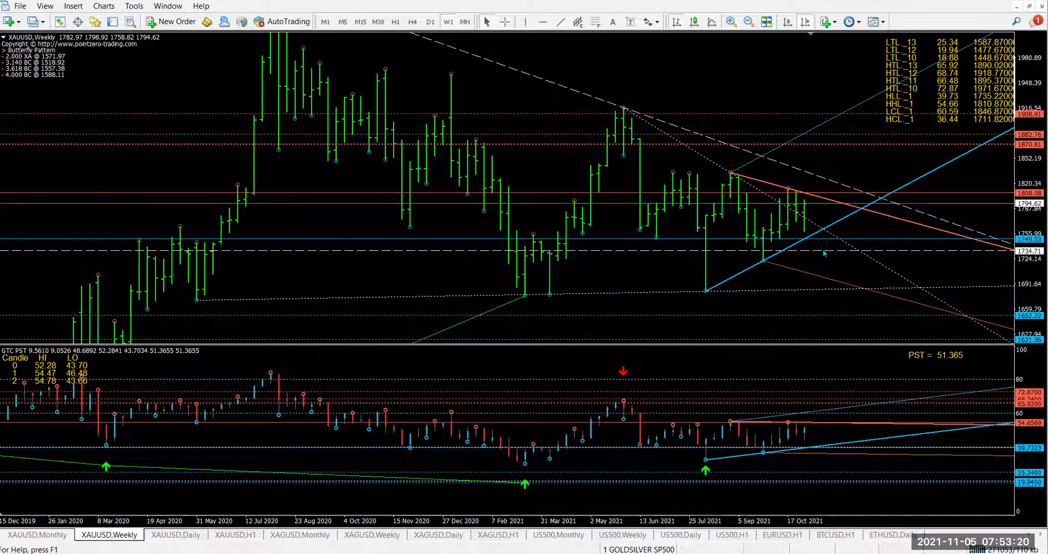
pyautogui.press('Delete')
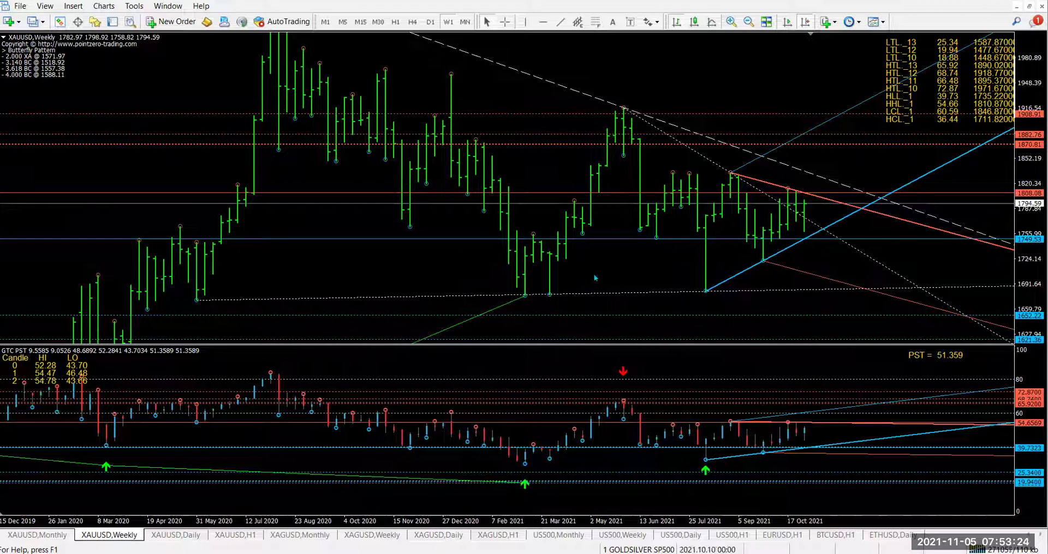
pyautogui.click(187, 536)
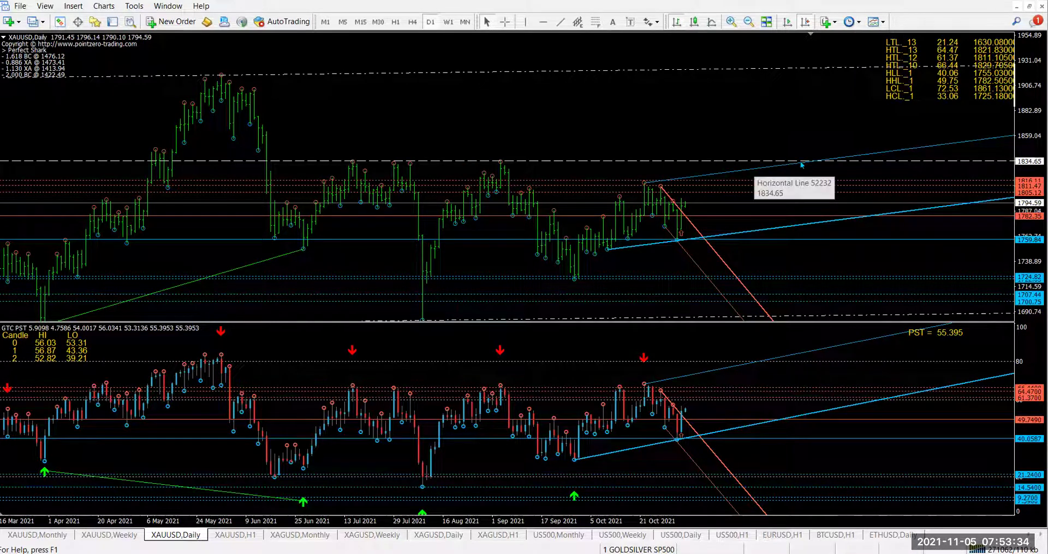
pyautogui.hotkey('ctrl', 'Tab')
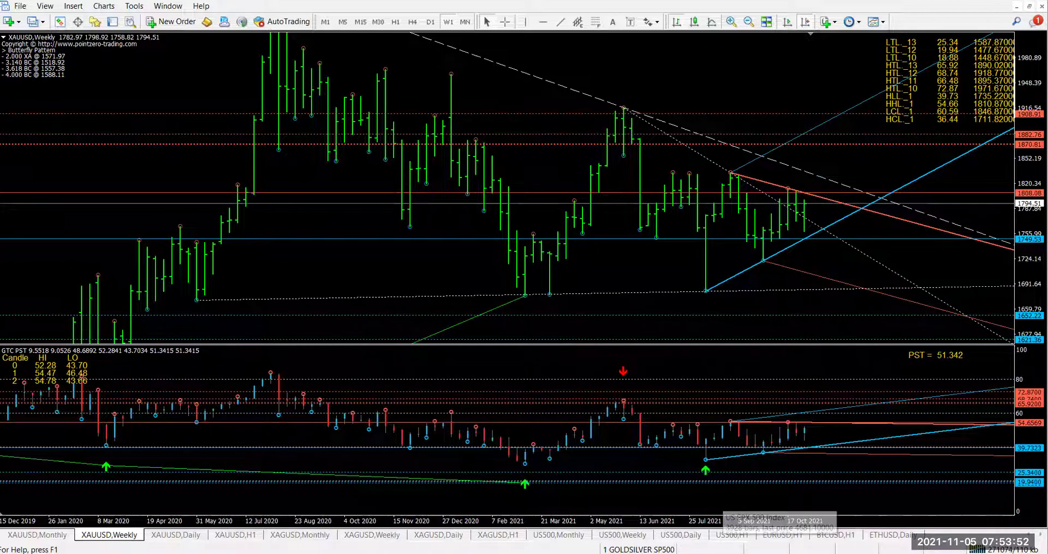
# - Examine the XAGUSD weekly and daily charts and the US500 weekly chart
pyautogui.click(372, 535)
pyautogui.moveTo(1018, 171); pyautogui.dragTo(1024, 248)
pyautogui.moveTo(1022, 155); pyautogui.dragTo(1024, 188)
pyautogui.moveTo(781, 180); pyautogui.dragTo(798, 150)
pyautogui.hotkey('ctrl', 'F6')
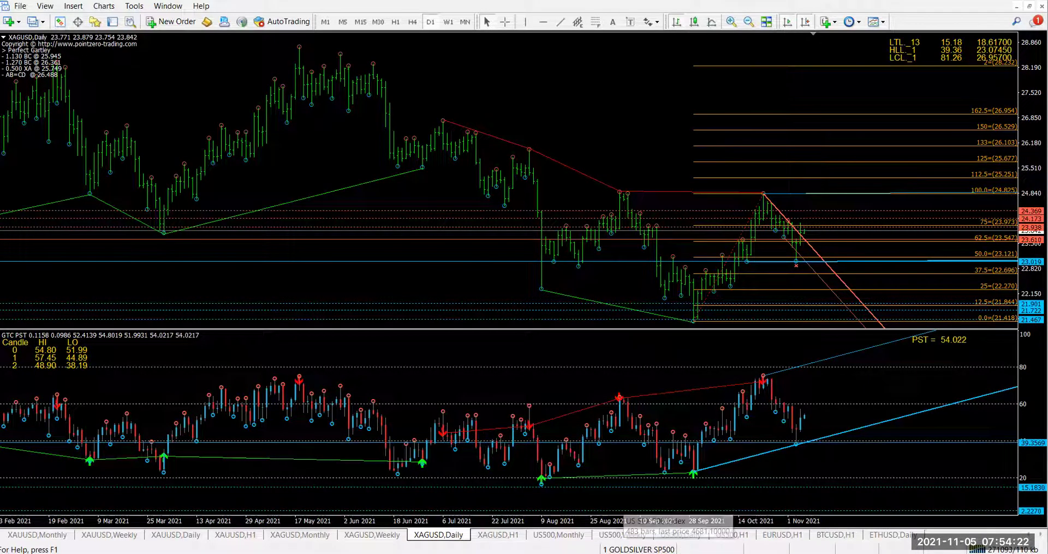
pyautogui.click(622, 535)
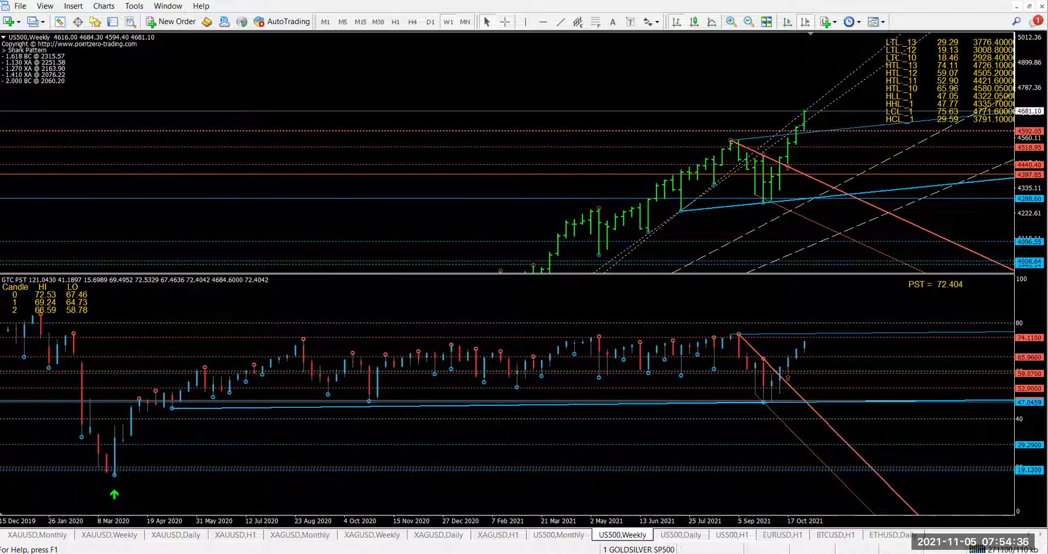
# - Load the AUS200 chart profile and review its weekly and monthly charts
pyautogui.click(36, 24)
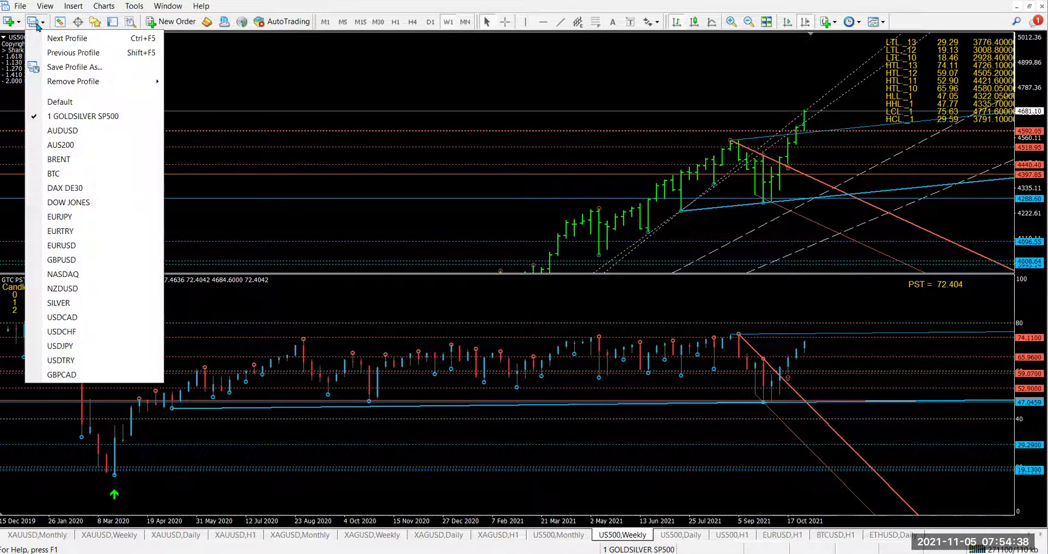
pyautogui.click(89, 145)
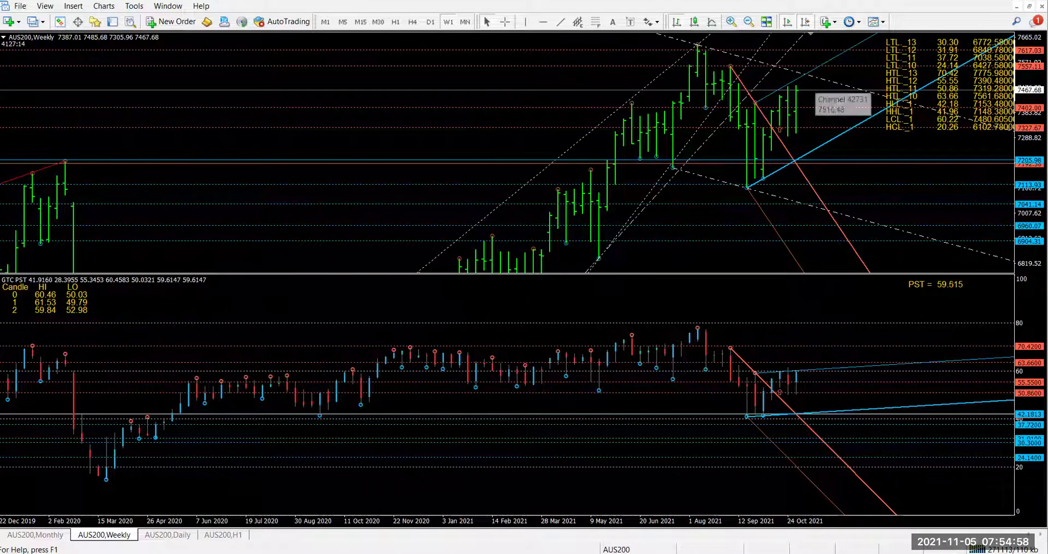
pyautogui.moveTo(813, 92); pyautogui.dragTo(764, 226)
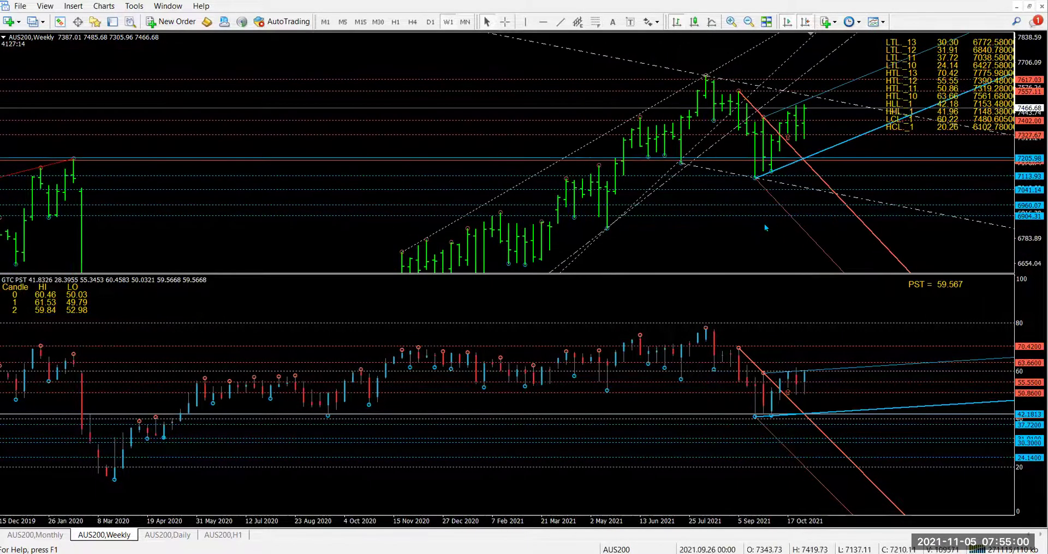
pyautogui.hotkey('ctrl', 'Tab')
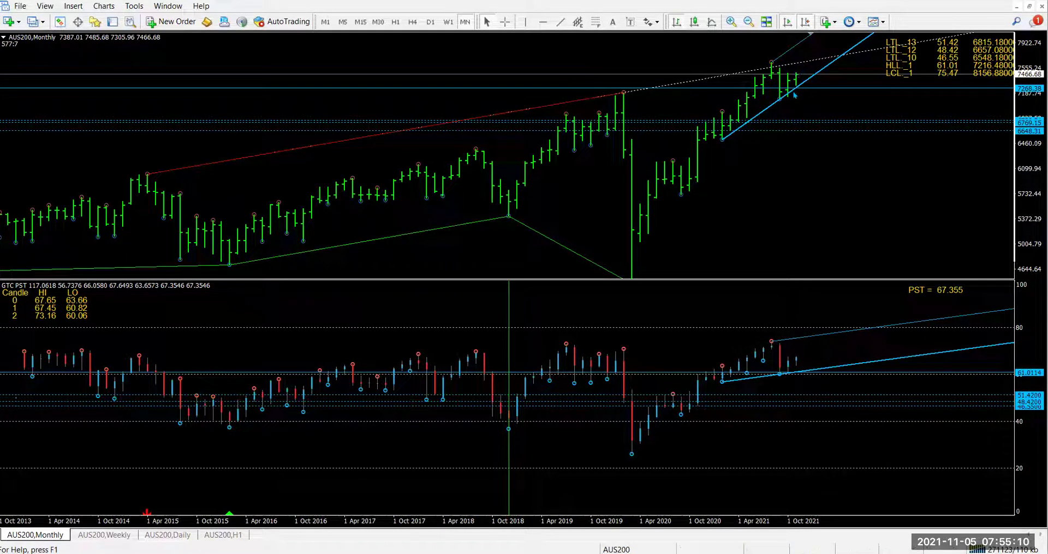
# - Draw a rising trendline in the AUS200 weekly PST indicator pane, anchored at the mid-May 2021 low and extended past the latest bar
pyautogui.click(97, 537)
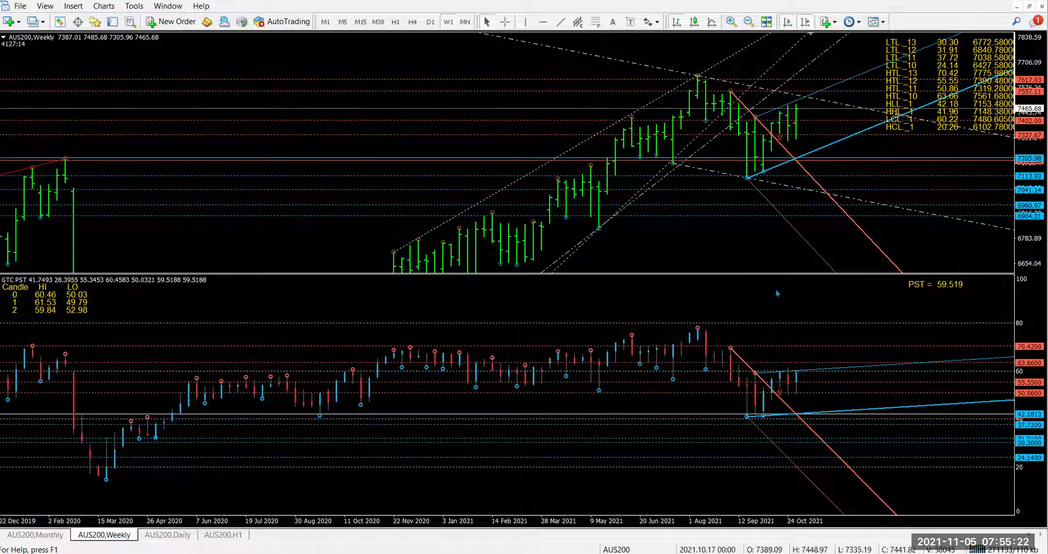
pyautogui.click(560, 24)
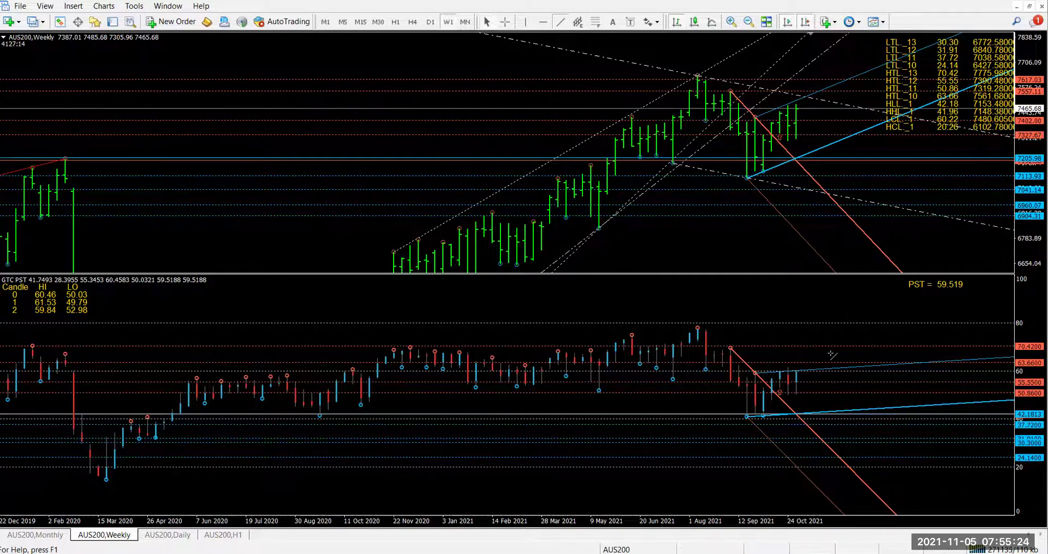
pyautogui.moveTo(598, 392)
pyautogui.mouseDown()
pyautogui.moveTo(688, 387)
pyautogui.moveTo(850, 354)
pyautogui.mouseUp()
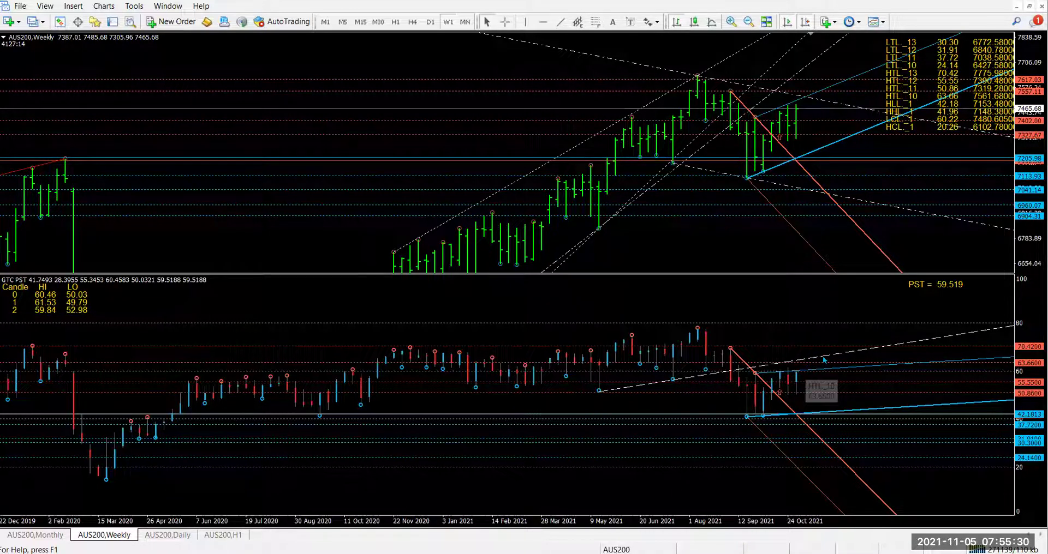
pyautogui.doubleClick(825, 356)
pyautogui.moveTo(600, 393); pyautogui.dragTo(602, 394)
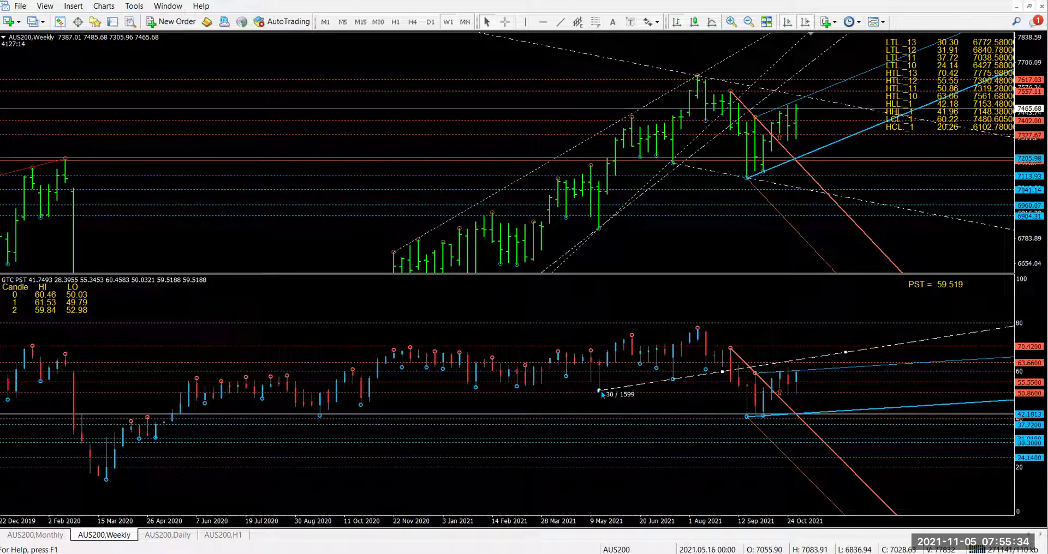
pyautogui.moveTo(600, 391); pyautogui.dragTo(597, 392)
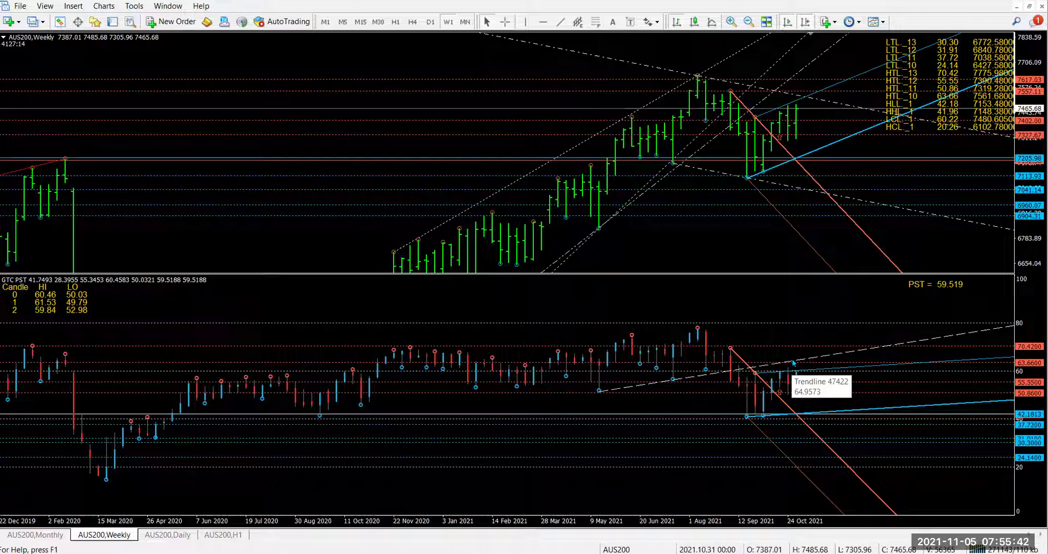
# - Load the BTC chart profile and inspect the latest bars of the ETHUSD hourly chart
pyautogui.click(34, 22)
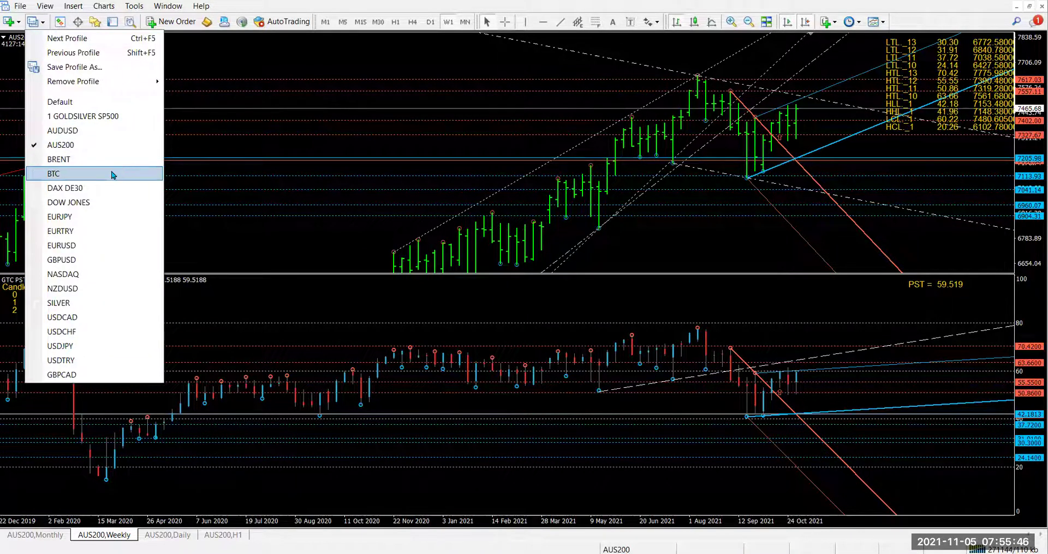
pyautogui.click(85, 174)
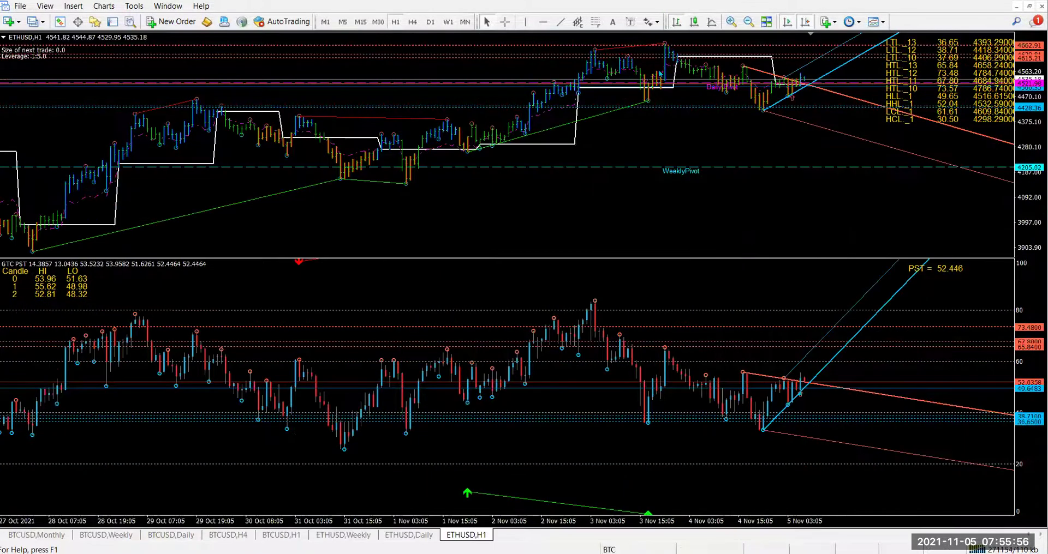
pyautogui.scroll(1, 496, 199)
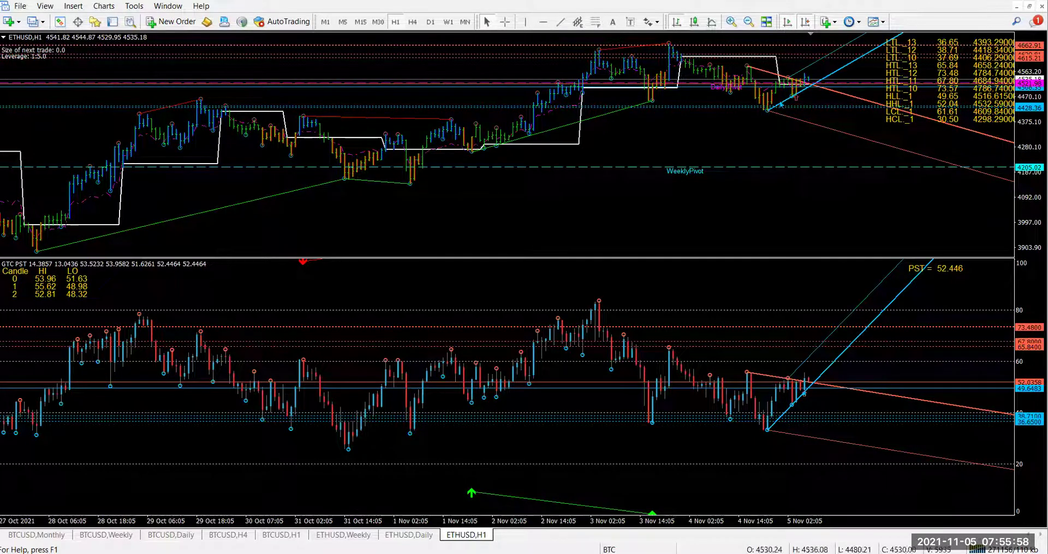
pyautogui.scroll(-1, 742, 62)
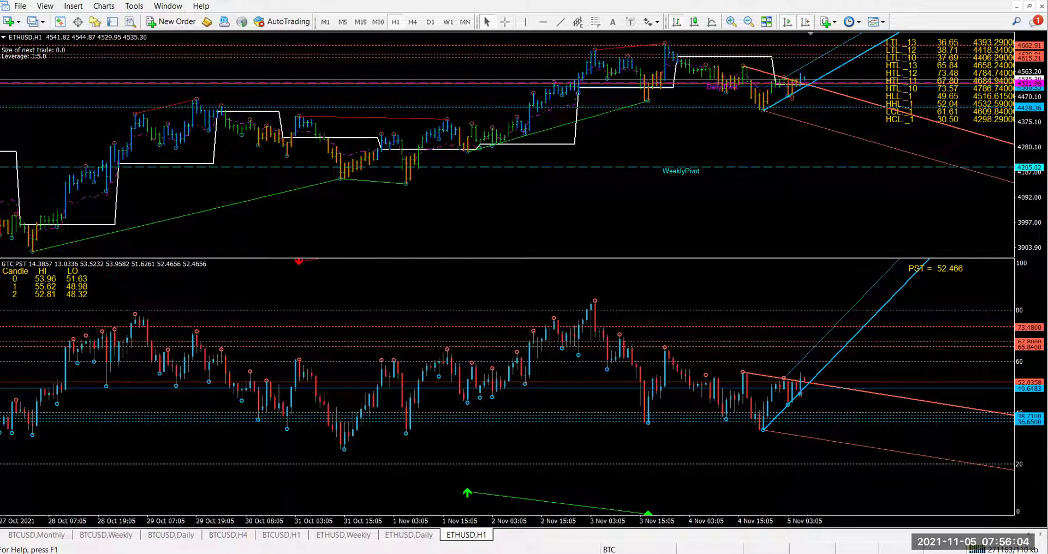
# - Examine the BTCUSD monthly and weekly charts, including the PST indicator at the latest weekly bars
pyautogui.click(34, 536)
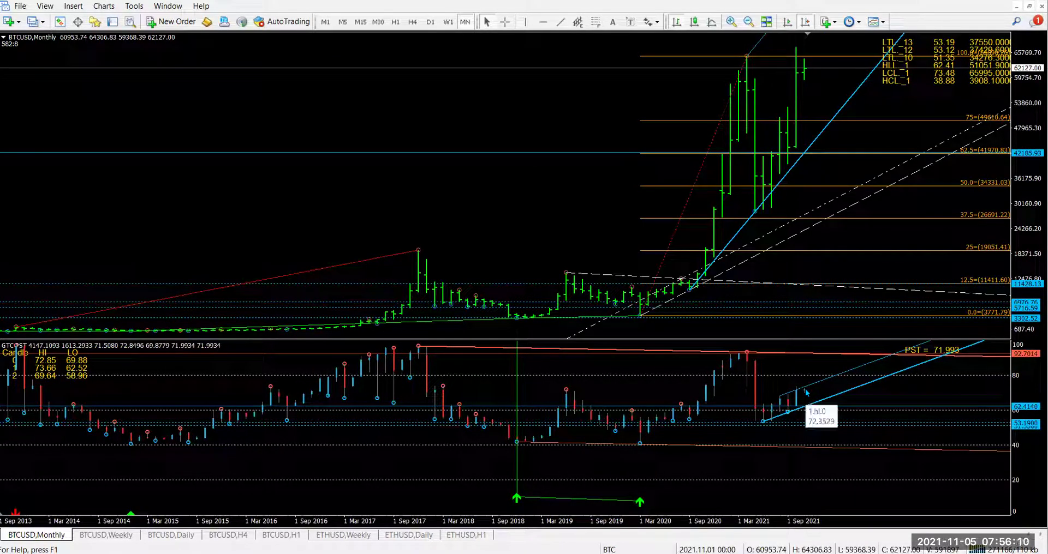
pyautogui.hotkey('ctrl', 'F6')
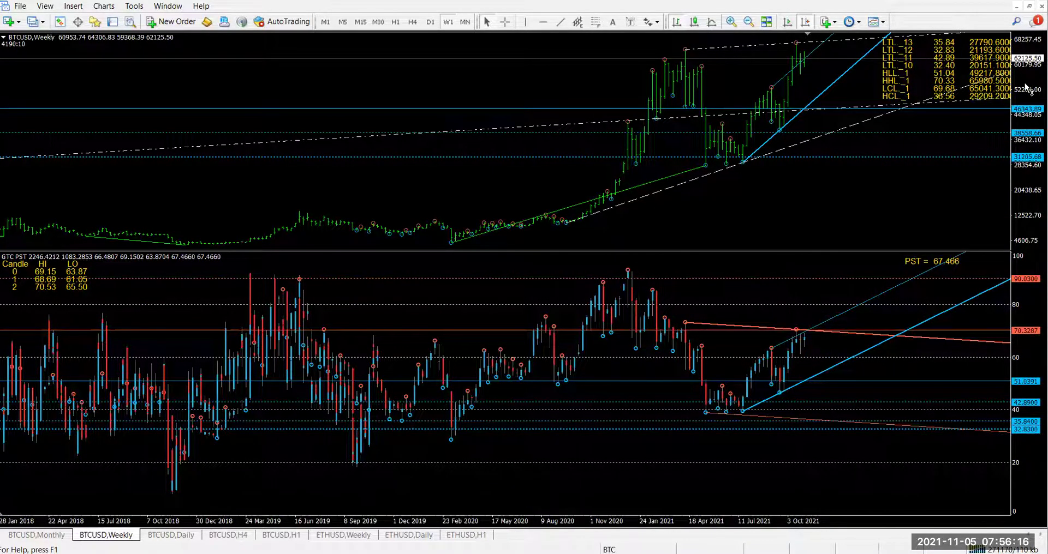
pyautogui.moveTo(1027, 88); pyautogui.dragTo(926, 188)
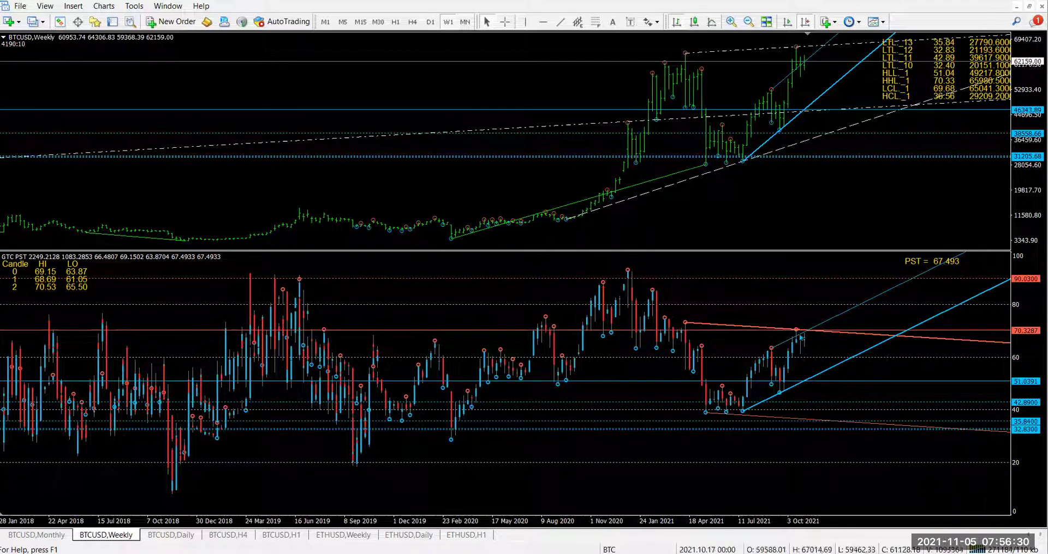
pyautogui.moveTo(807, 338)
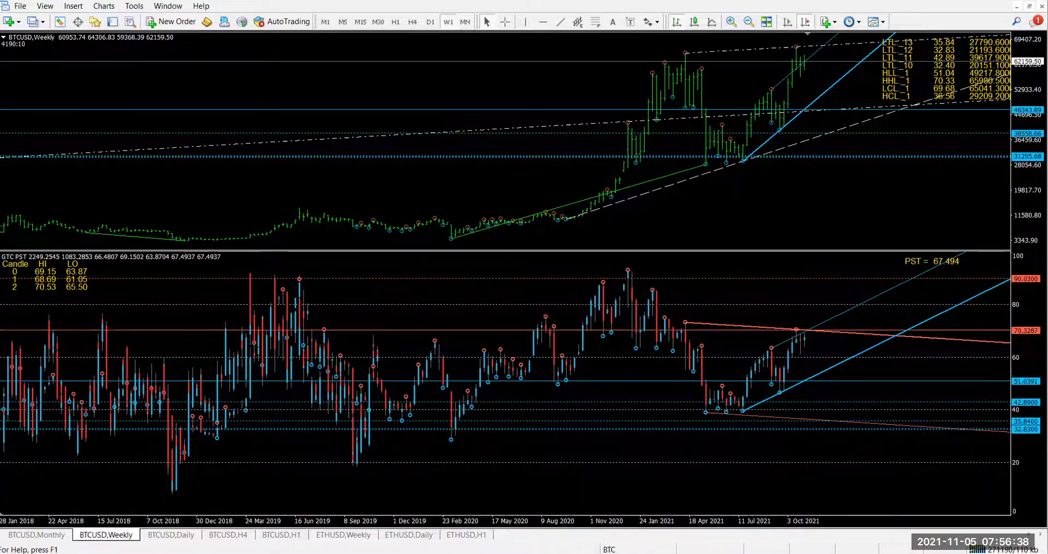
# - Check the June 2021 rows in the ETHERIUM spreadsheet and return to MetaTrader to examine the BTCUSD daily chart
pyautogui.hotkey('alt', 'Tab')
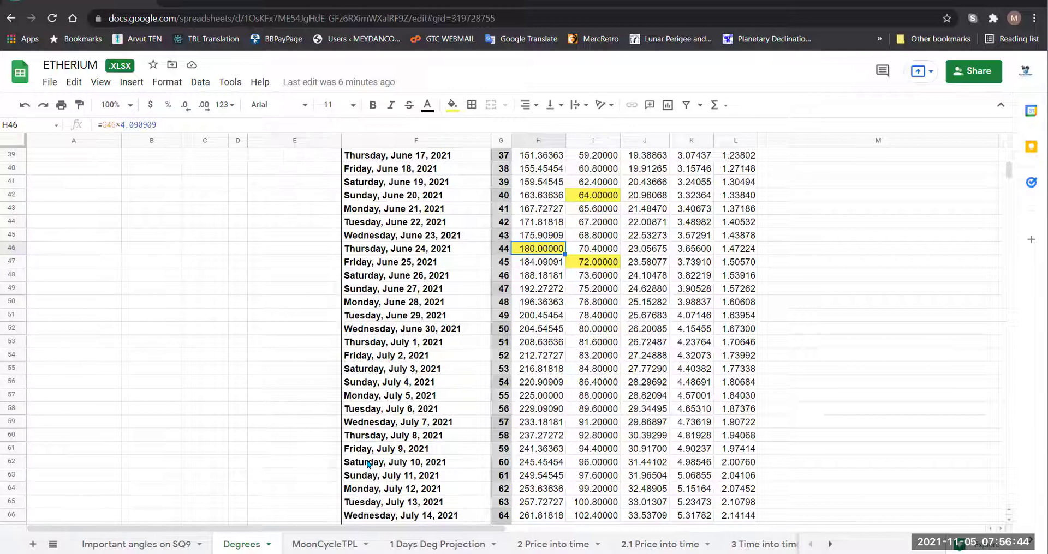
pyautogui.hotkey('alt', 'Tab')
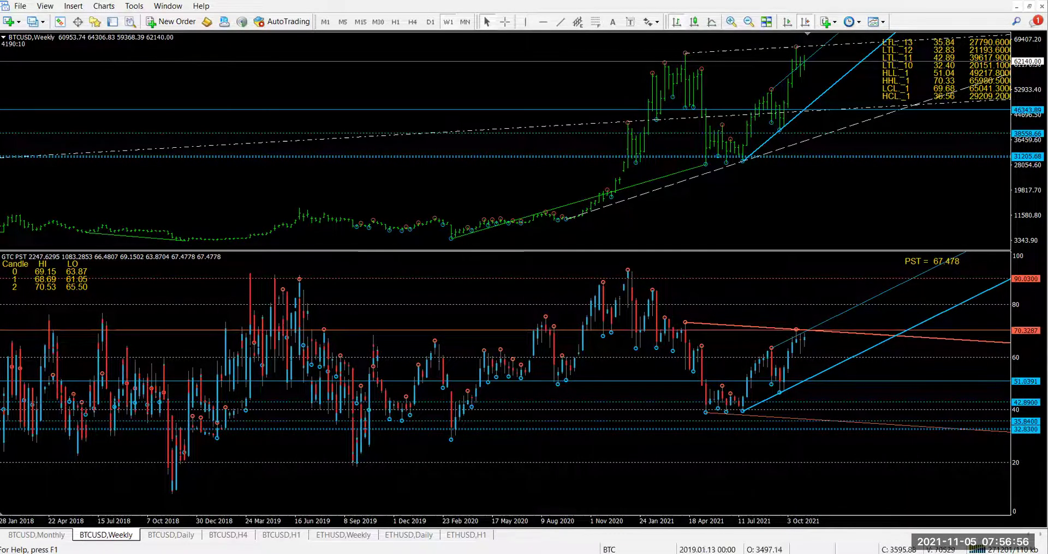
pyautogui.hotkey('ctrl', 'Tab')
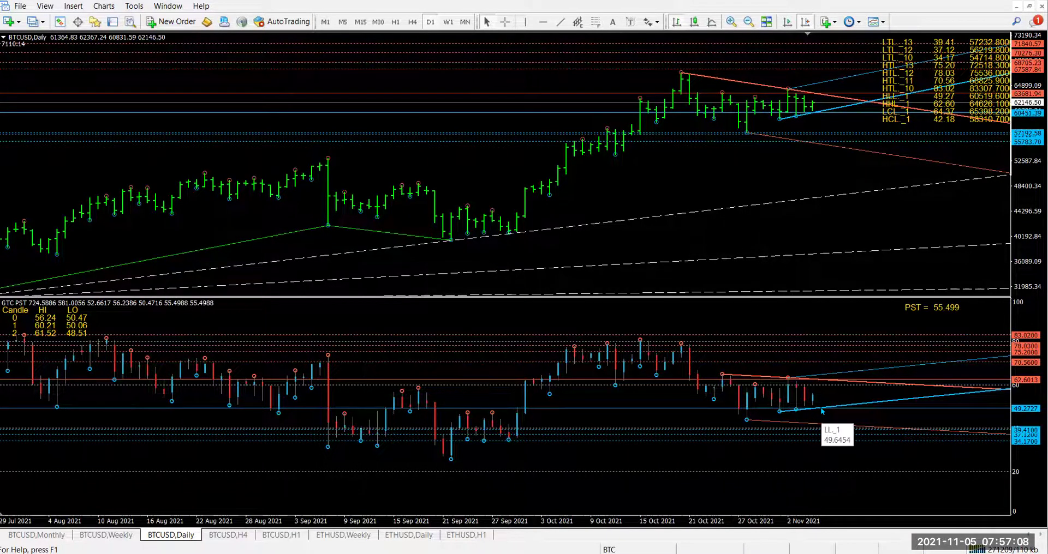
pyautogui.scroll(-1, 773, 273)
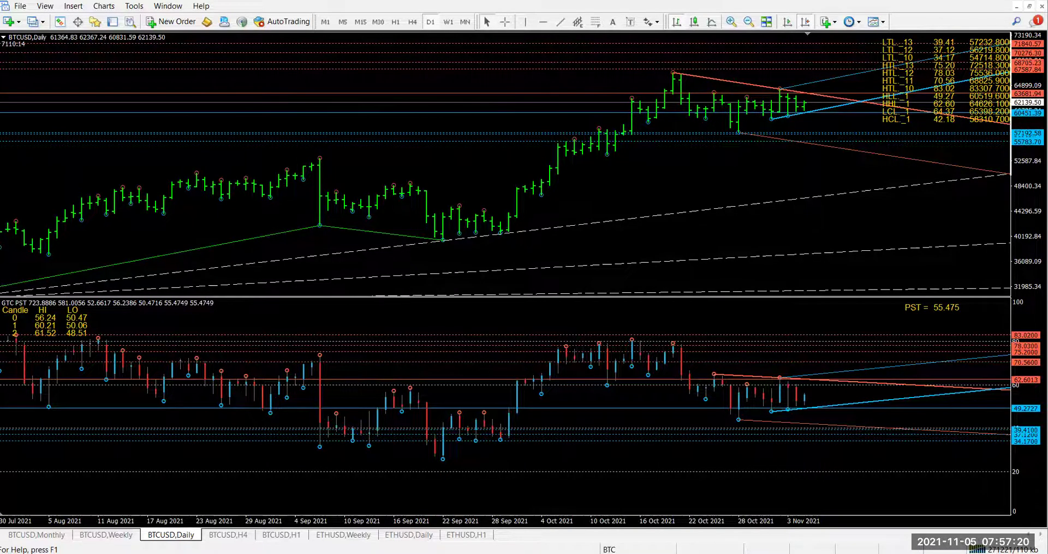
# - Show the ETHUSD daily chart with wider bar spacing and enlarge its PST indicator pane
pyautogui.click(342, 535)
pyautogui.click(409, 535)
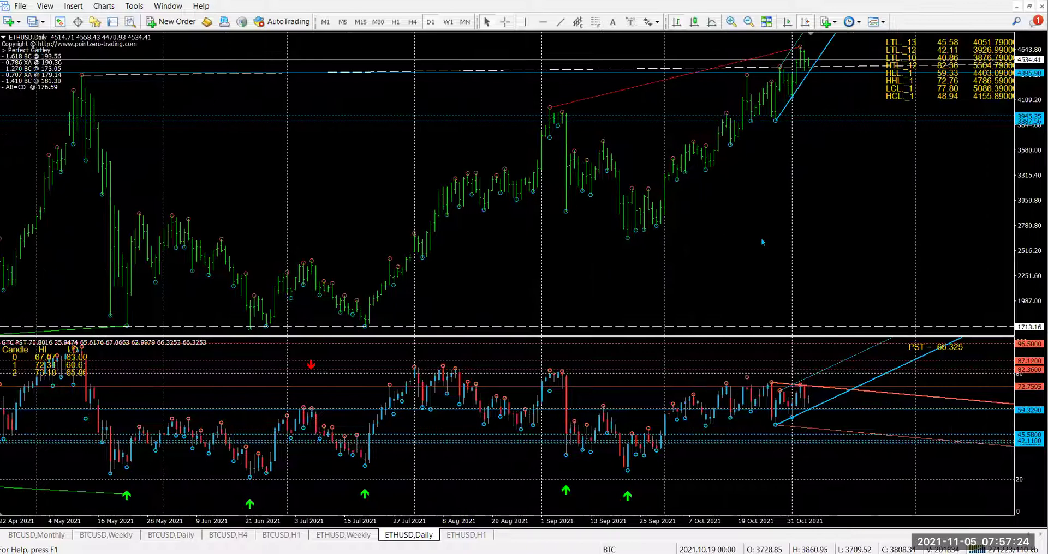
pyautogui.click(731, 21)
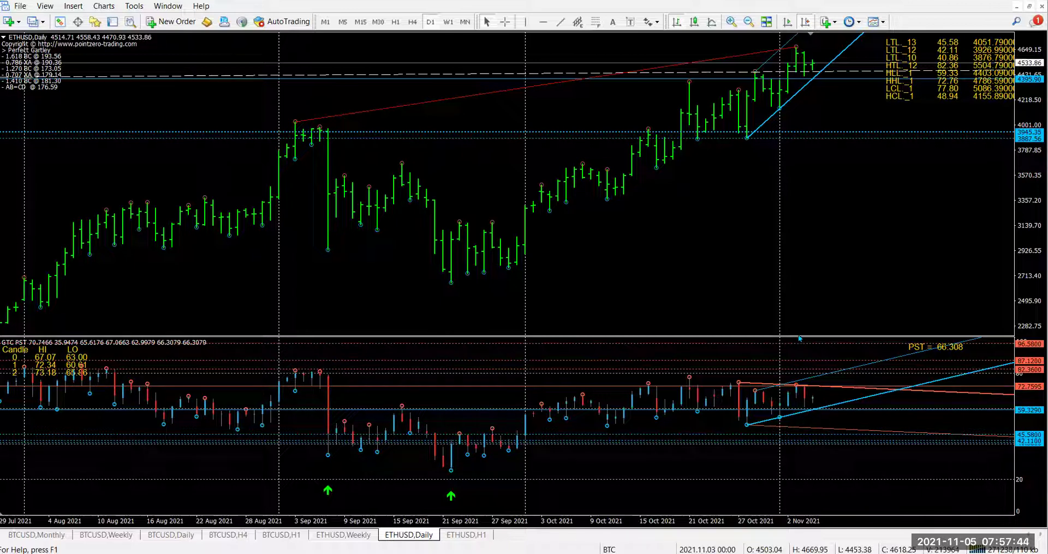
pyautogui.moveTo(797, 337); pyautogui.dragTo(837, 249)
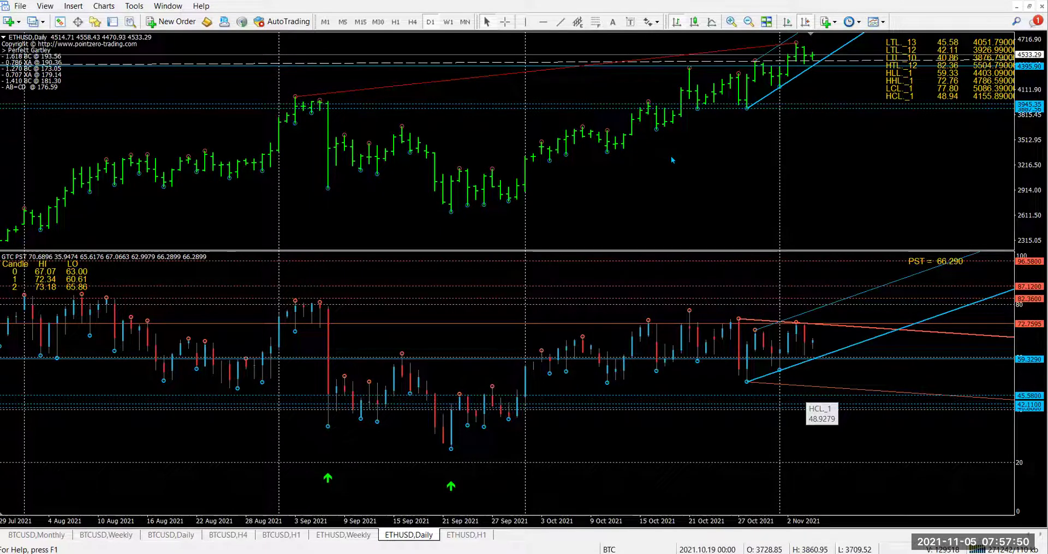
# - Turn on the fixed price scale for the ETHUSD daily chart
pyautogui.rightClick(732, 435)
pyautogui.click(713, 445)
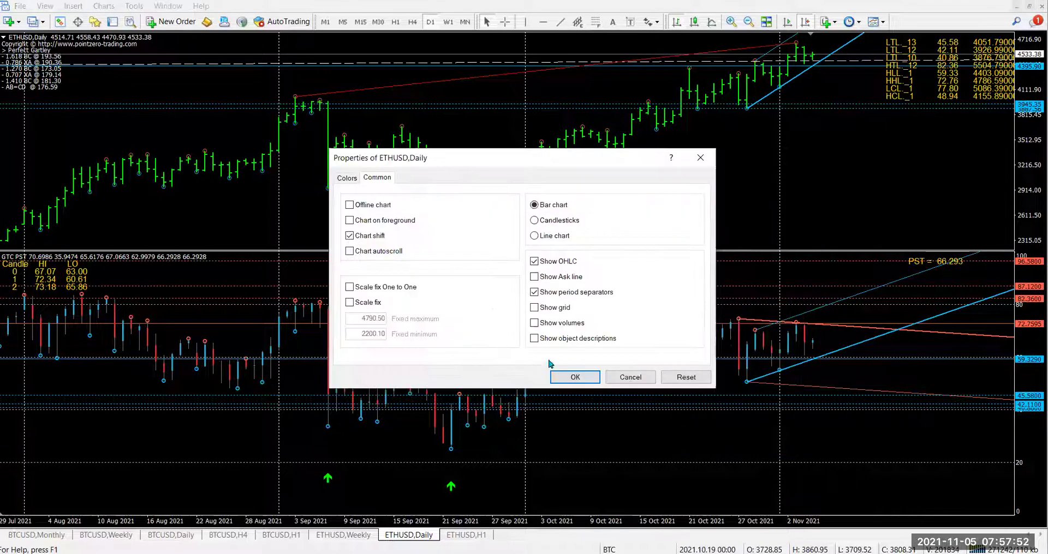
pyautogui.click(349, 303)
pyautogui.click(575, 378)
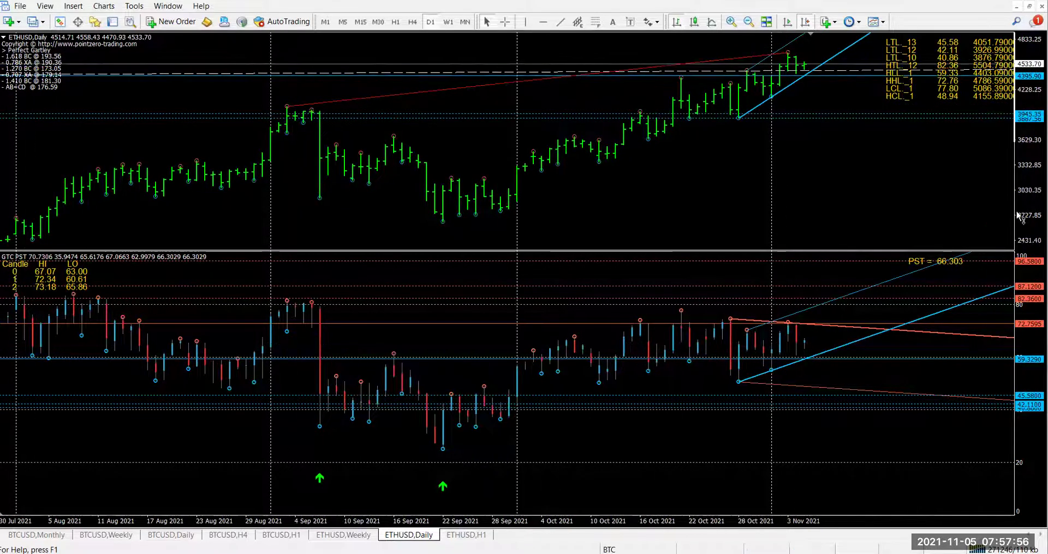
# - Examine the ETHUSD daily chart back to April 2021 with a compressed price scale, and return to wider bars at the latest date
pyautogui.press('-')
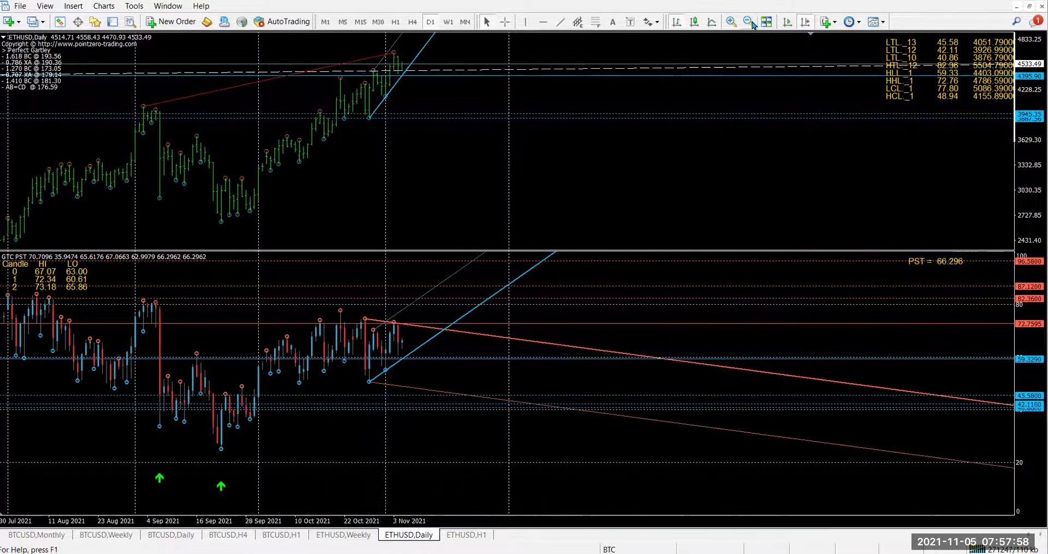
pyautogui.scroll(5, 775, 170)
pyautogui.scroll(-2, 780, 183)
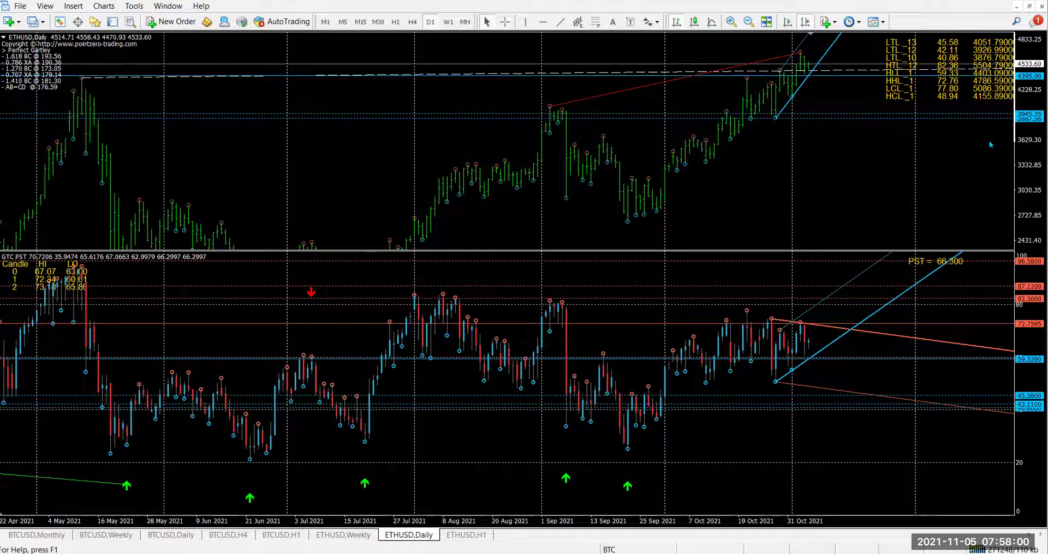
pyautogui.moveTo(1017, 136); pyautogui.dragTo(1015, 159)
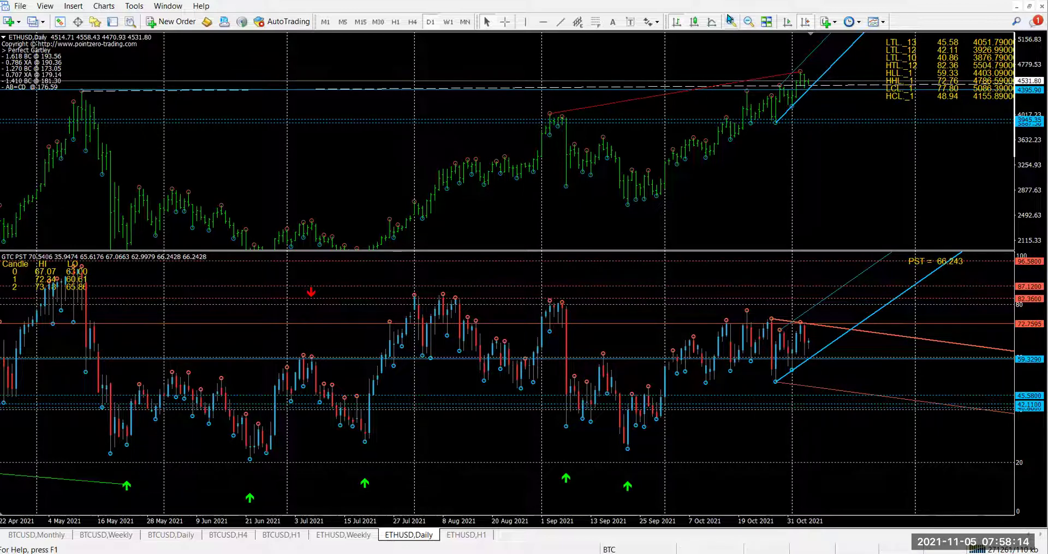
pyautogui.press('+')
pyautogui.press('End')
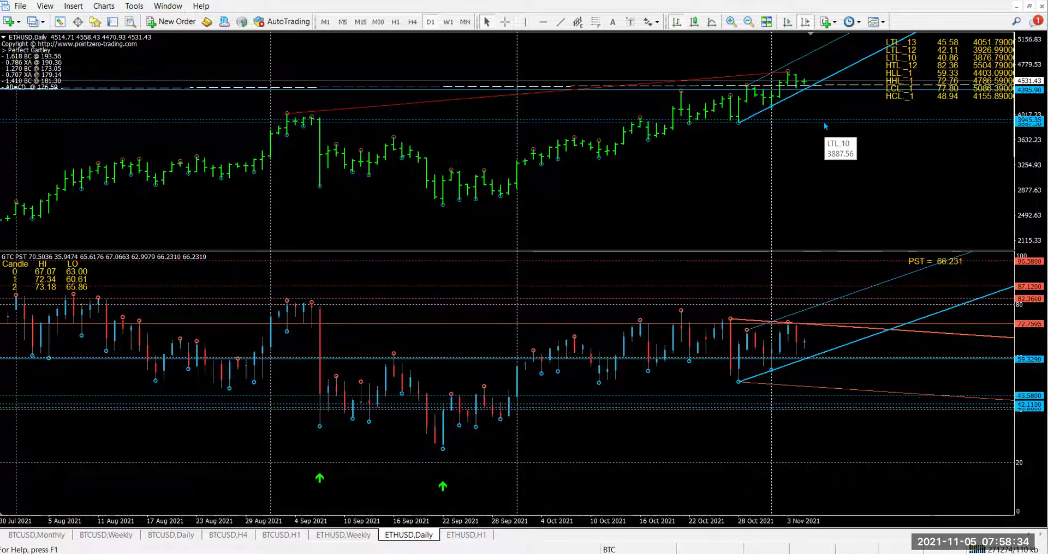
# - Load the DAX DE30 chart profile and show the DE30 daily chart with wider bar spacing and a stretched price scale
pyautogui.click(41, 24)
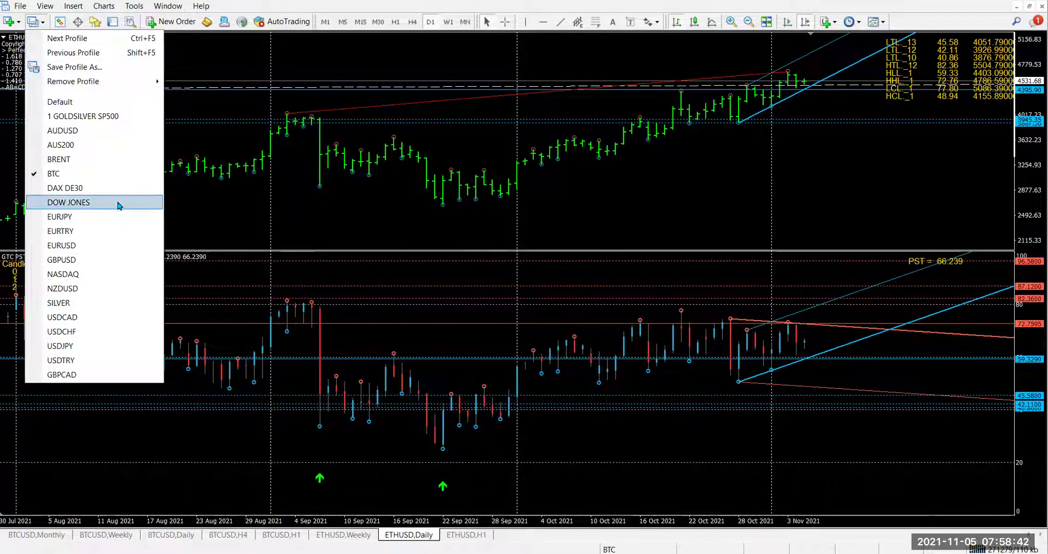
pyautogui.click(84, 191)
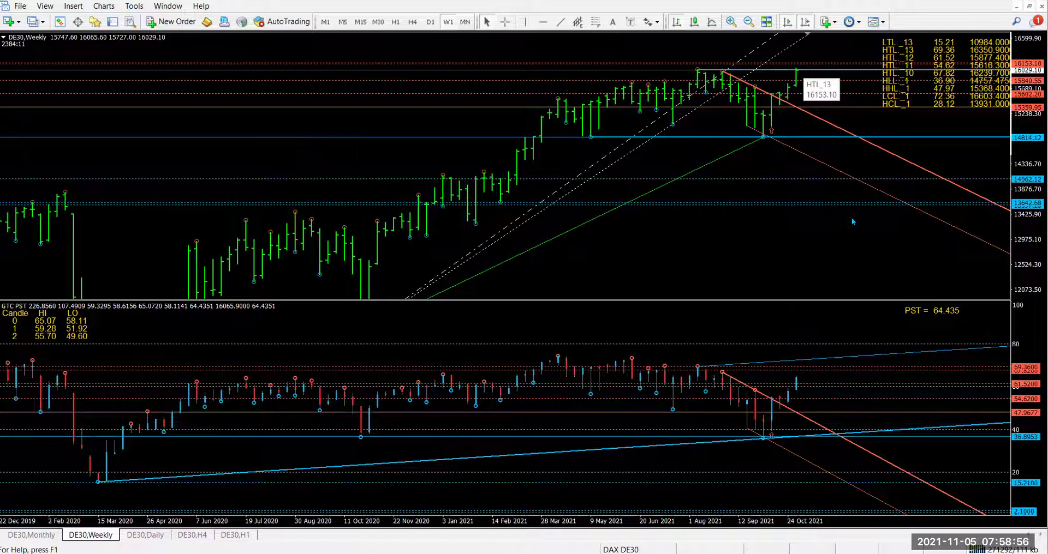
pyautogui.click(145, 536)
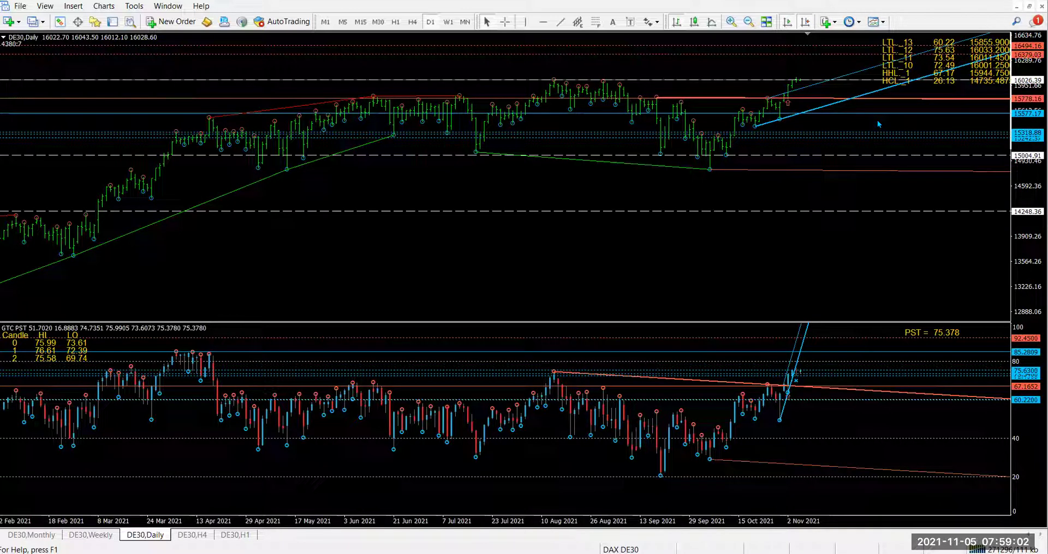
pyautogui.click(732, 21)
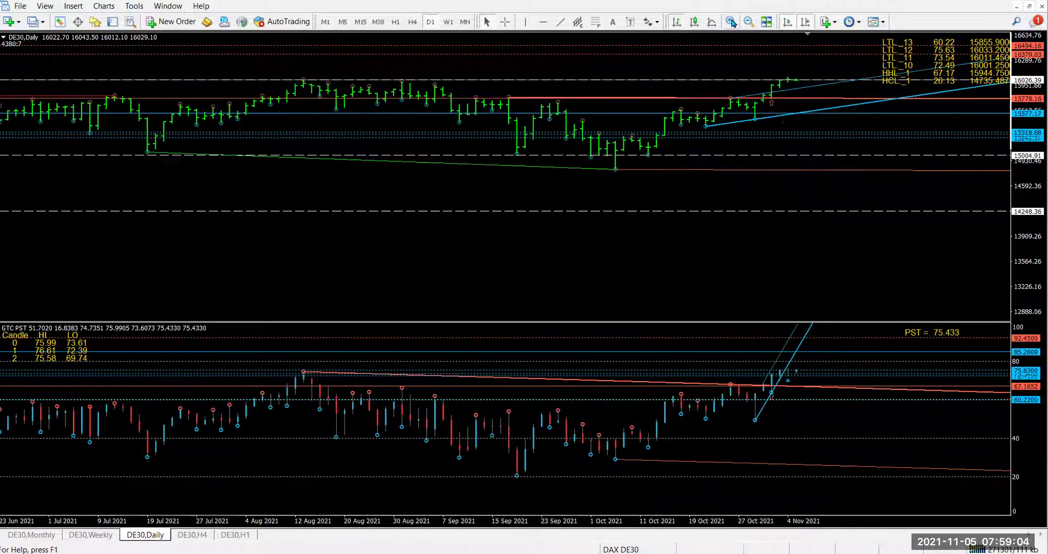
pyautogui.moveTo(1029, 317); pyautogui.dragTo(1032, 283)
pyautogui.moveTo(1029, 243); pyautogui.dragTo(807, 230)
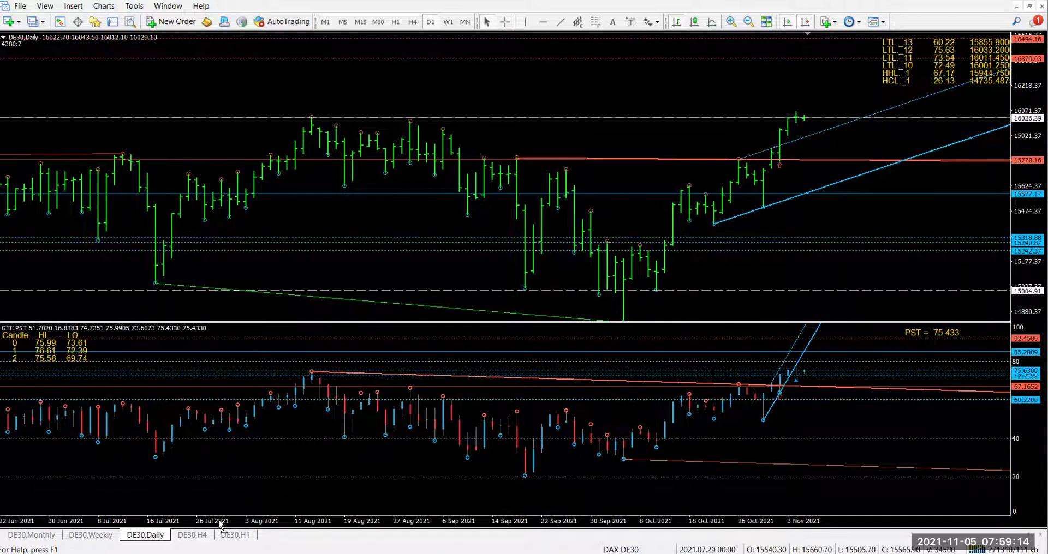
# - Examine the latest bars of the DE30 hourly chart and compare them with the daily and weekly charts
pyautogui.click(235, 535)
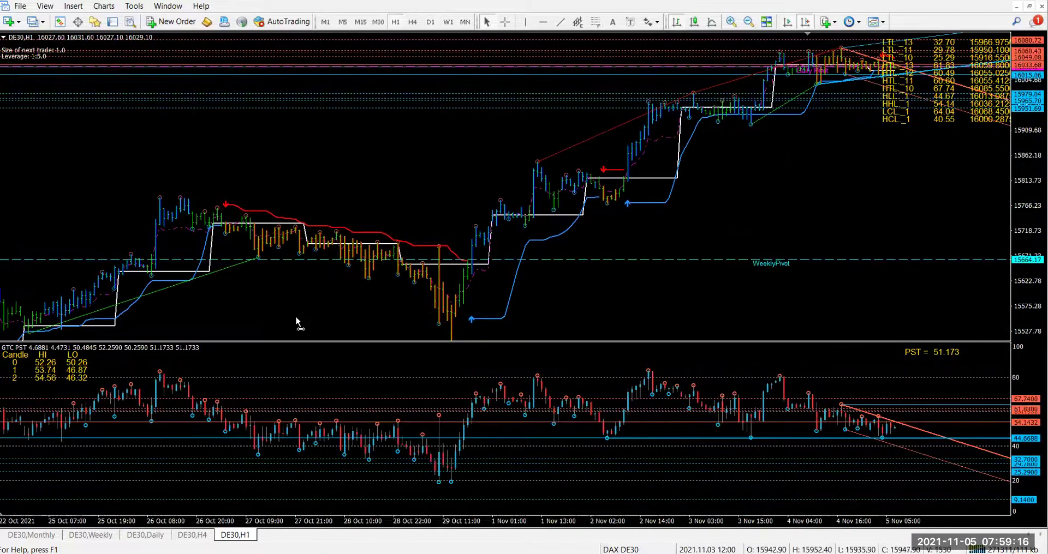
pyautogui.moveTo(318, 318)
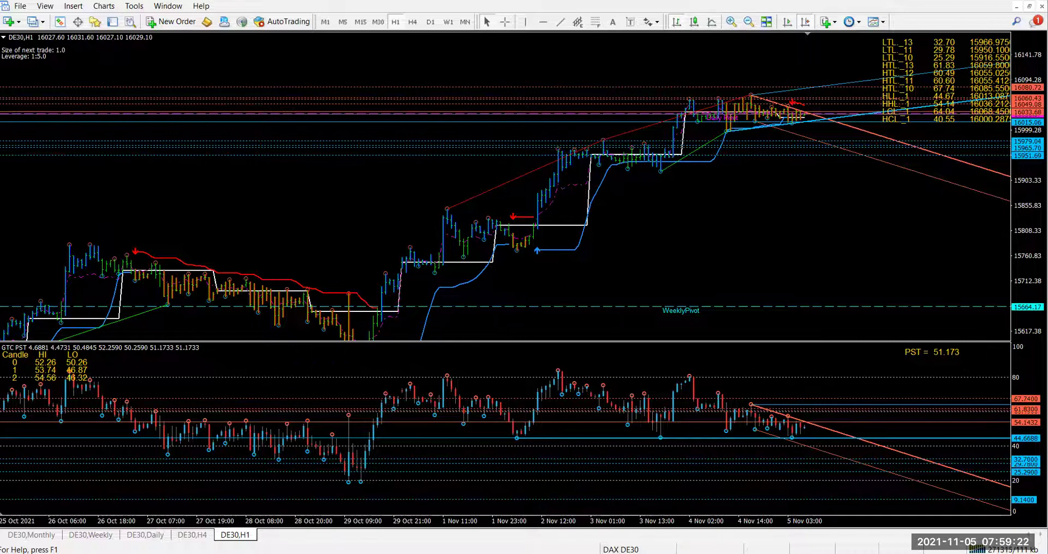
pyautogui.click(145, 536)
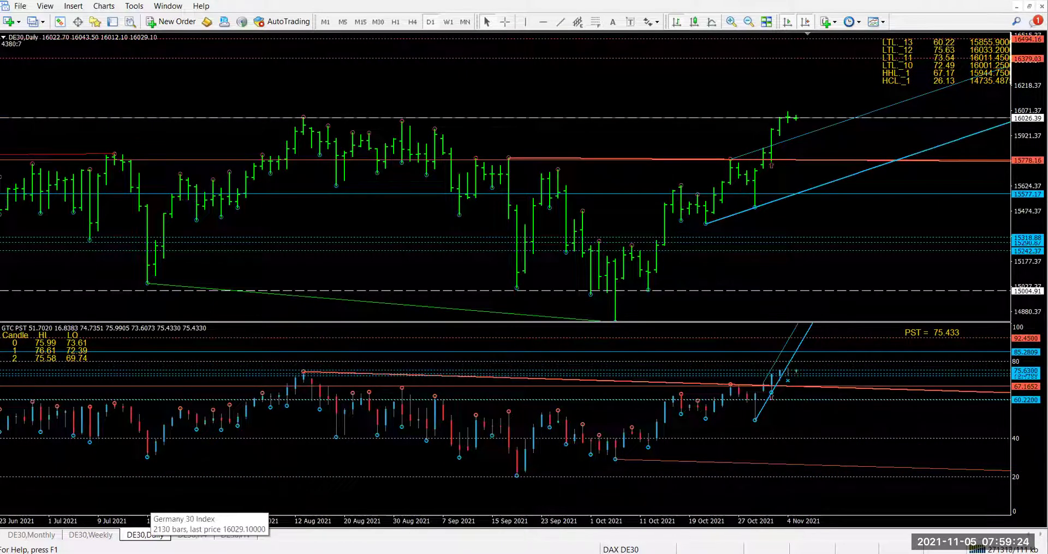
pyautogui.click(90, 536)
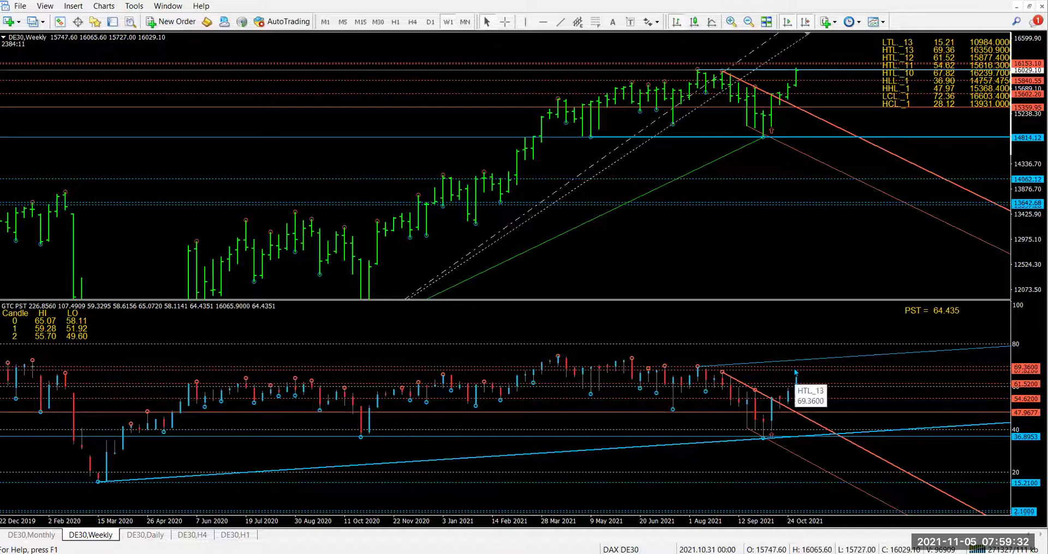
# - Load the DOW JONES chart profile and compare the US30 weekly and daily charts, ending on the weekly
pyautogui.click(42, 23)
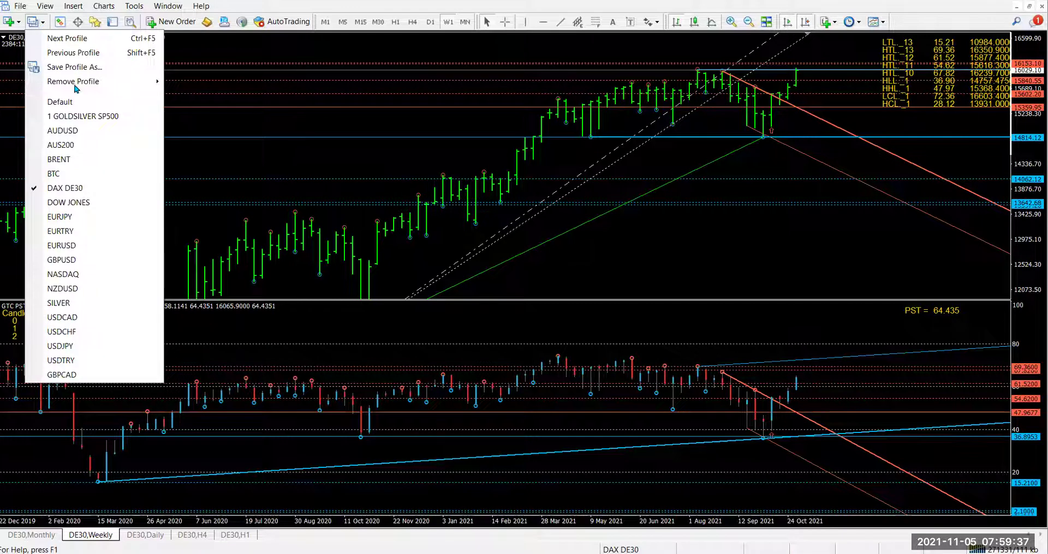
pyautogui.click(90, 203)
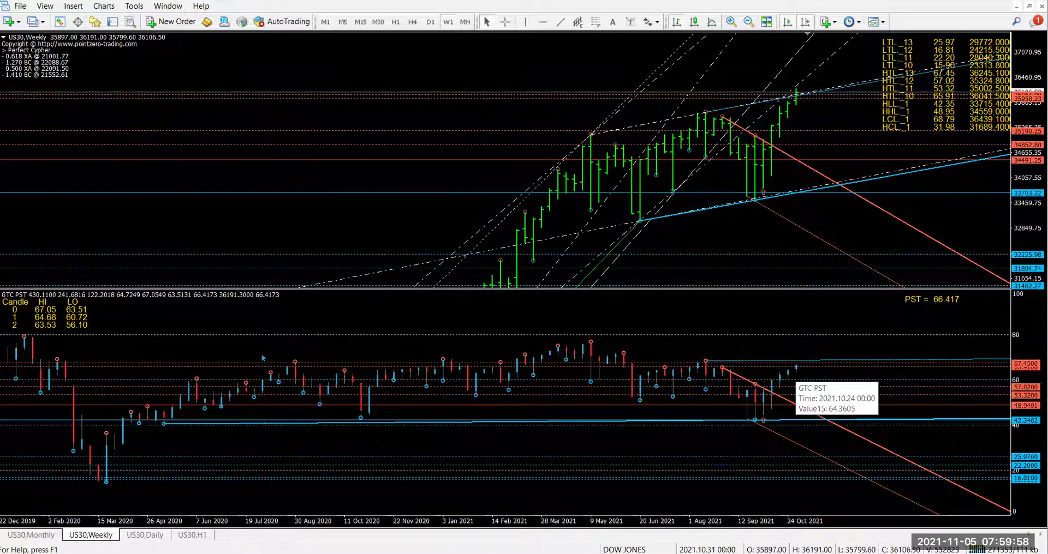
pyautogui.hotkey('ctrl', 'Tab')
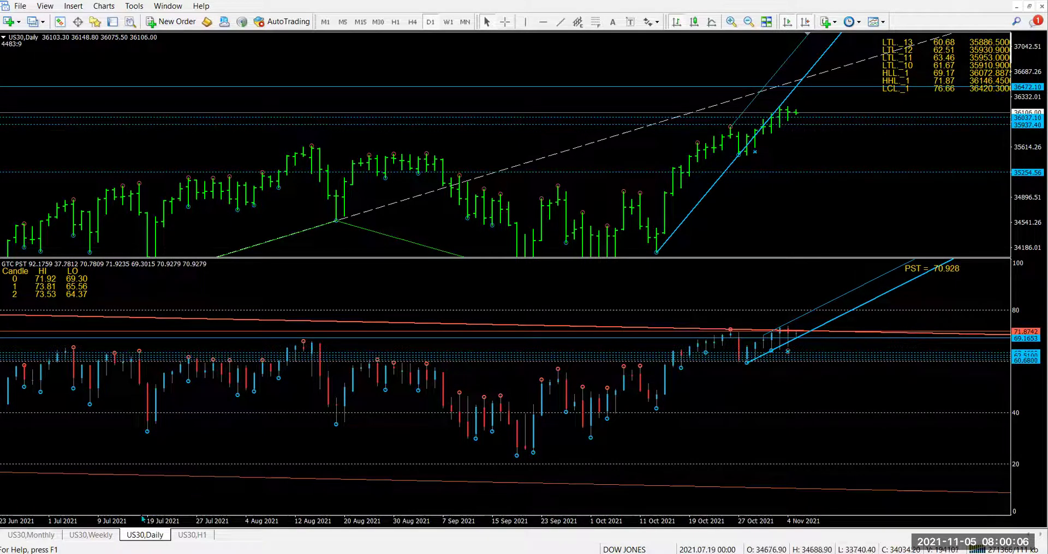
pyautogui.click(91, 535)
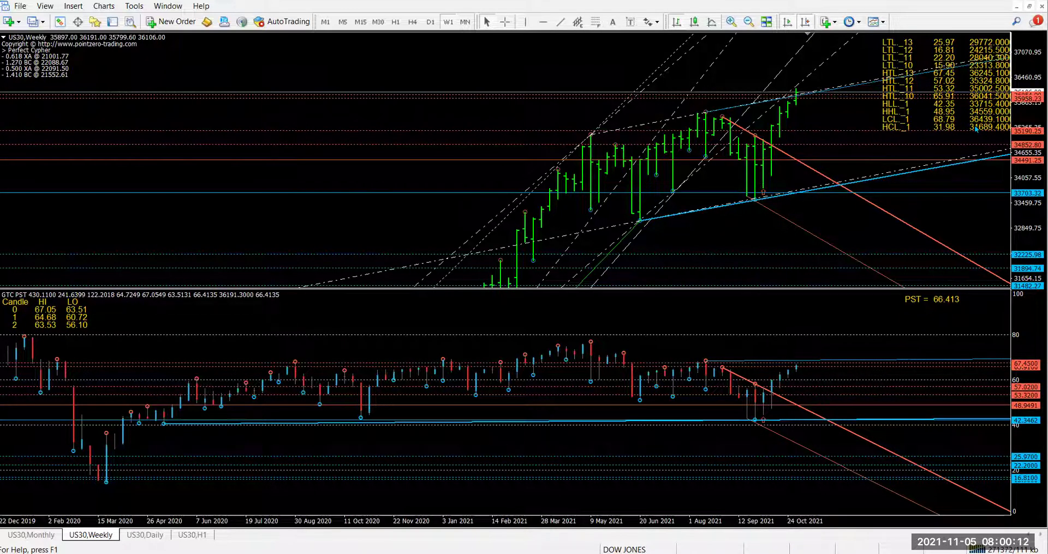
# - Load the EURUSD chart profile and examine its hourly chart with a compressed price scale, followed by the weekly chart
pyautogui.click(42, 24)
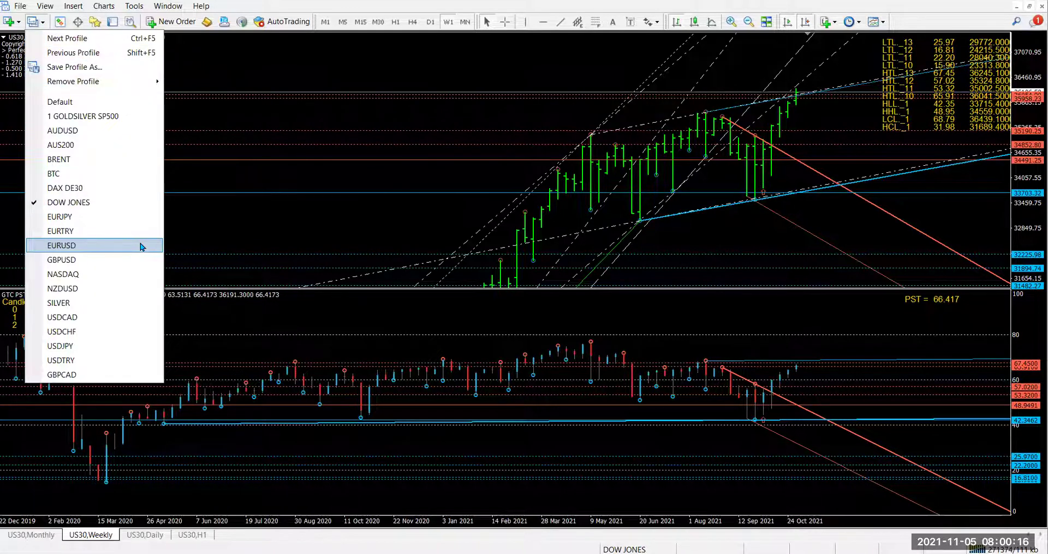
pyautogui.click(120, 246)
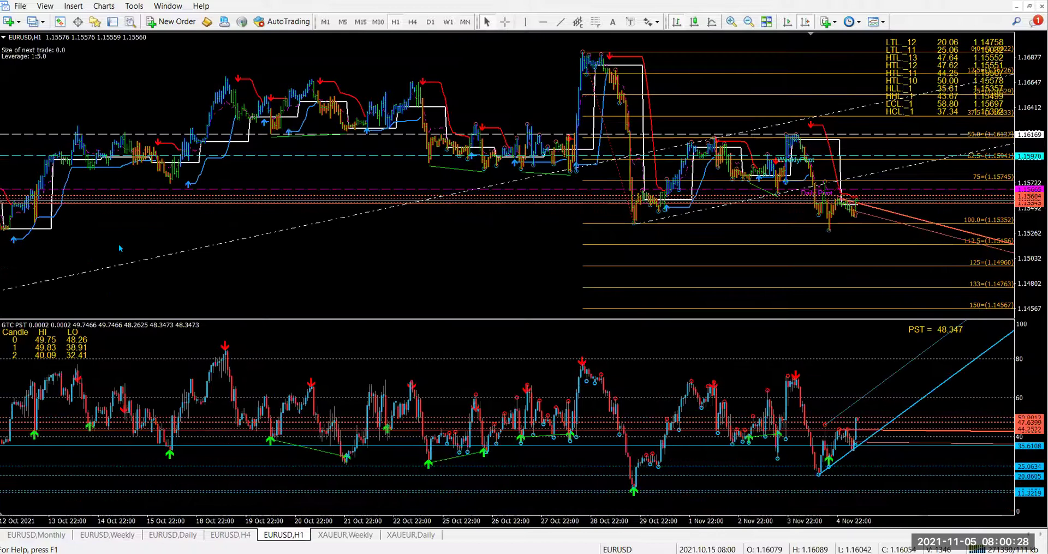
pyautogui.moveTo(1018, 88); pyautogui.dragTo(1019, 141)
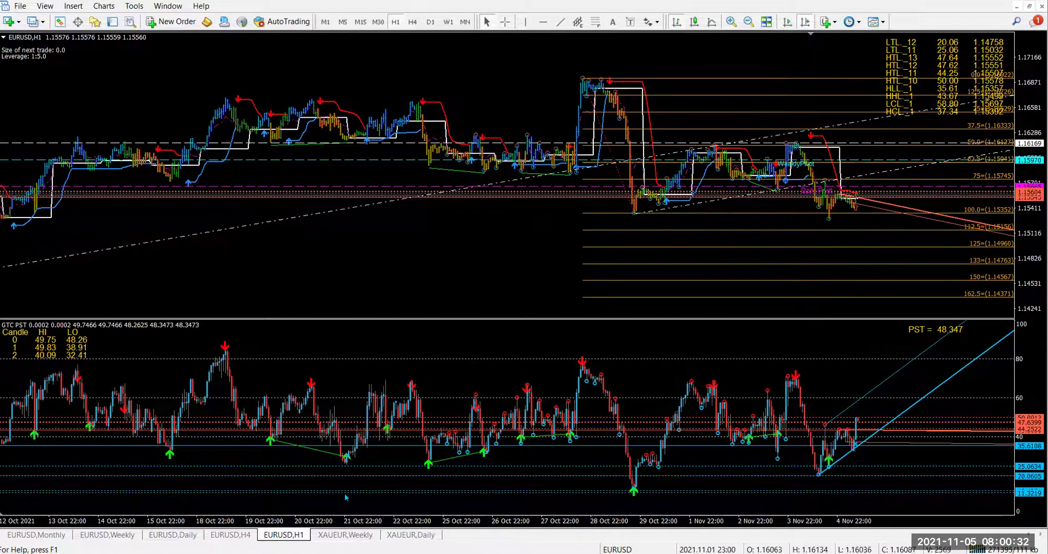
pyautogui.click(107, 535)
pyautogui.moveTo(667, 158); pyautogui.dragTo(667, 208)
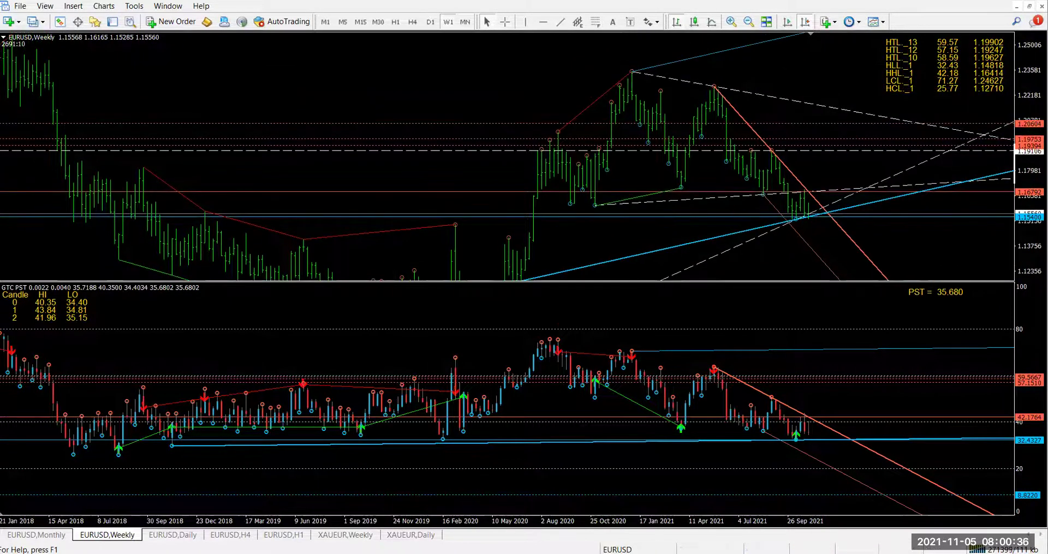
# - Examine the EURUSD daily chart with a compressed price scale, from October 2020 through to the latest November 2021 bars
pyautogui.hotkey('ctrl', 'Tab')
pyautogui.moveTo(1000, 49); pyautogui.dragTo(1027, 164)
pyautogui.moveTo(491, 176); pyautogui.dragTo(429, 205)
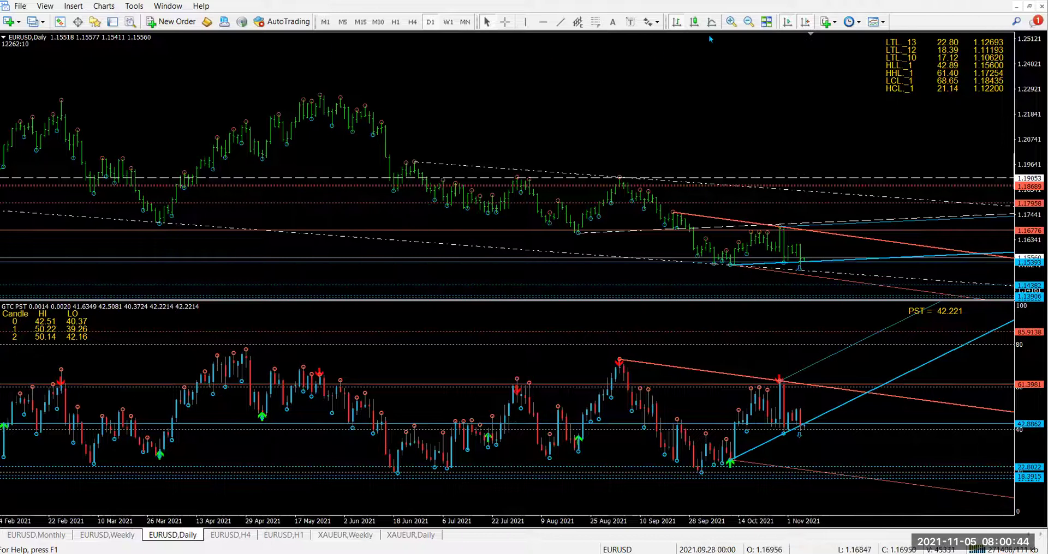
pyautogui.moveTo(402, 145); pyautogui.dragTo(475, 174)
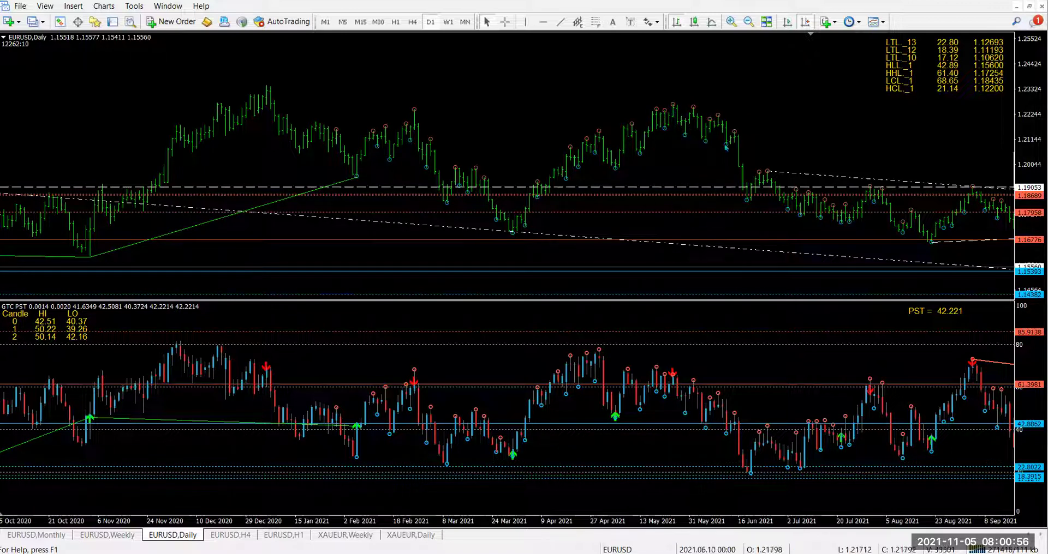
pyautogui.moveTo(739, 115); pyautogui.dragTo(611, 99)
pyautogui.scroll(-2, 694, 108)
pyautogui.scroll(-5, 693, 117)
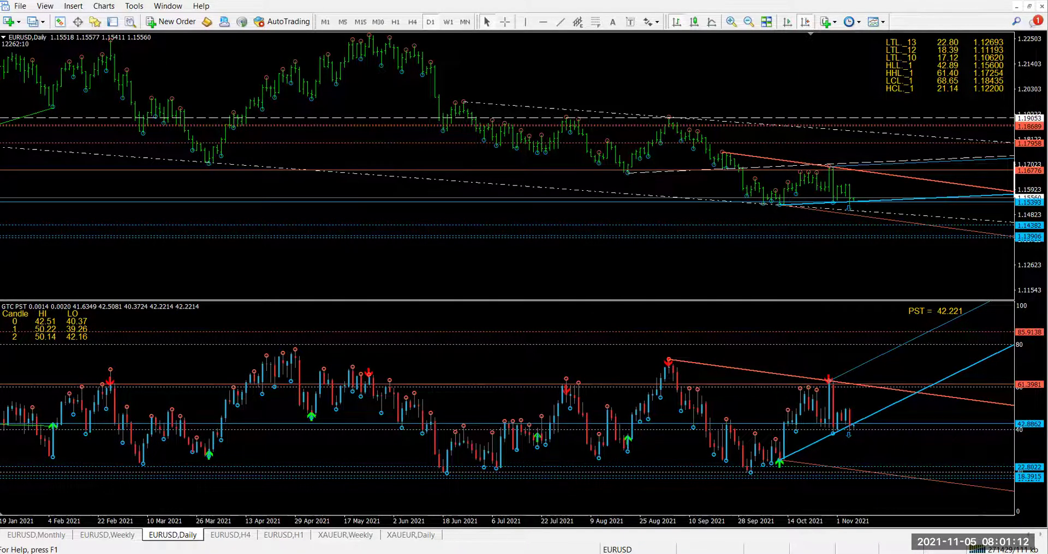
# - Check the EURUSD hourly and H4 charts and return to the daily chart
pyautogui.click(284, 534)
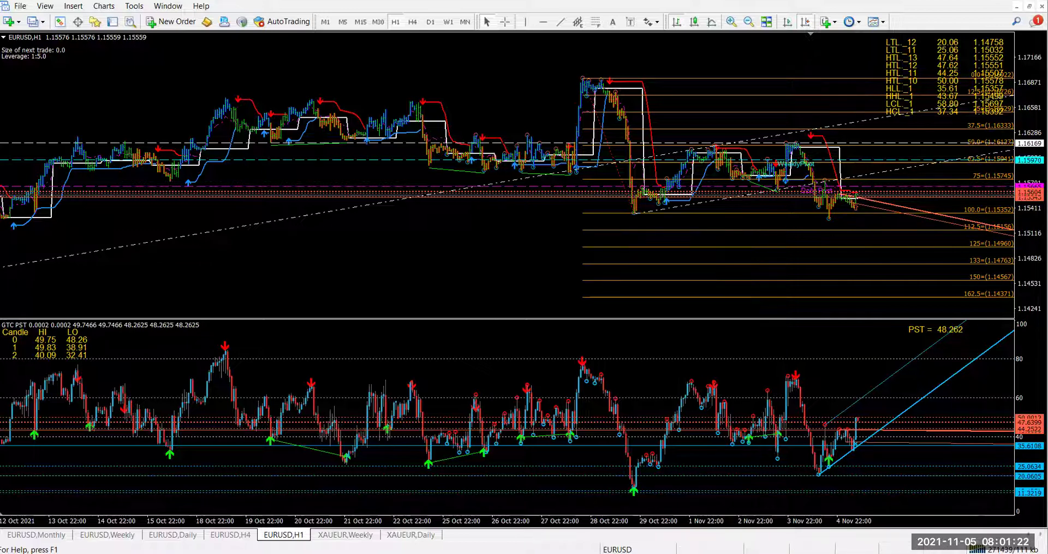
pyautogui.click(230, 535)
pyautogui.click(172, 535)
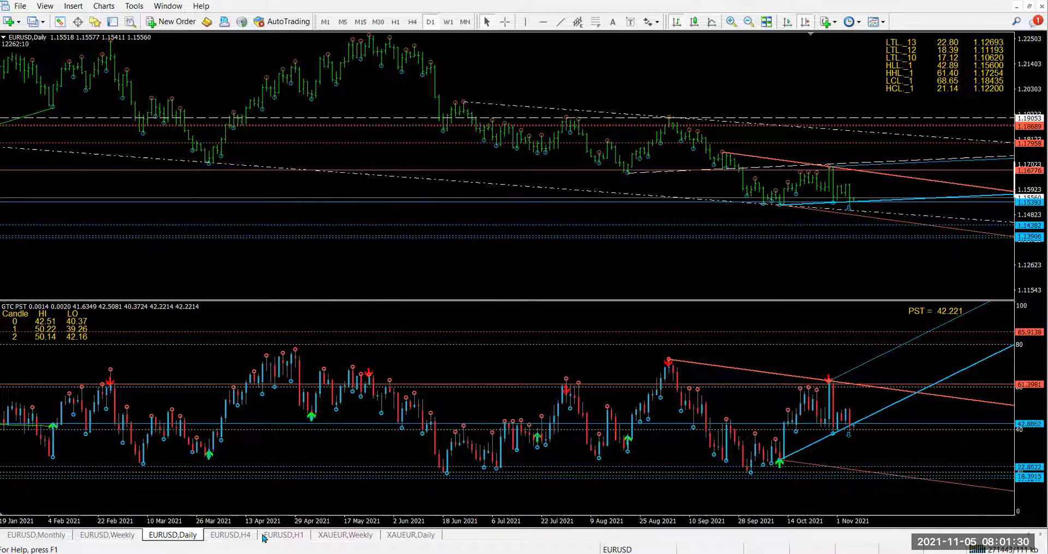
# - Load the GBPUSD chart profile and measure the 4 November 2021 fall on the hourly chart with the crosshair
pyautogui.click(42, 23)
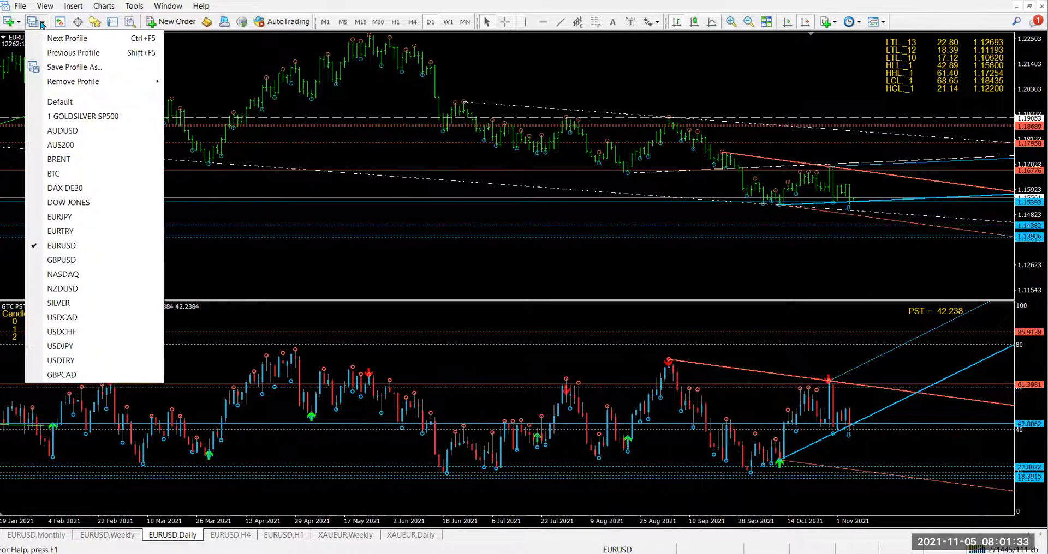
pyautogui.click(81, 263)
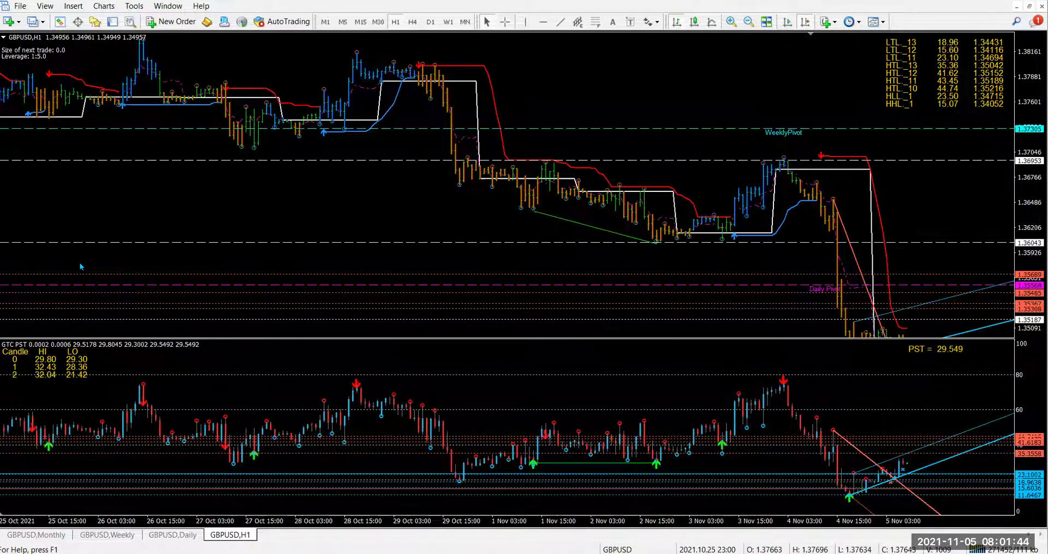
pyautogui.scroll(-5, 675, 205)
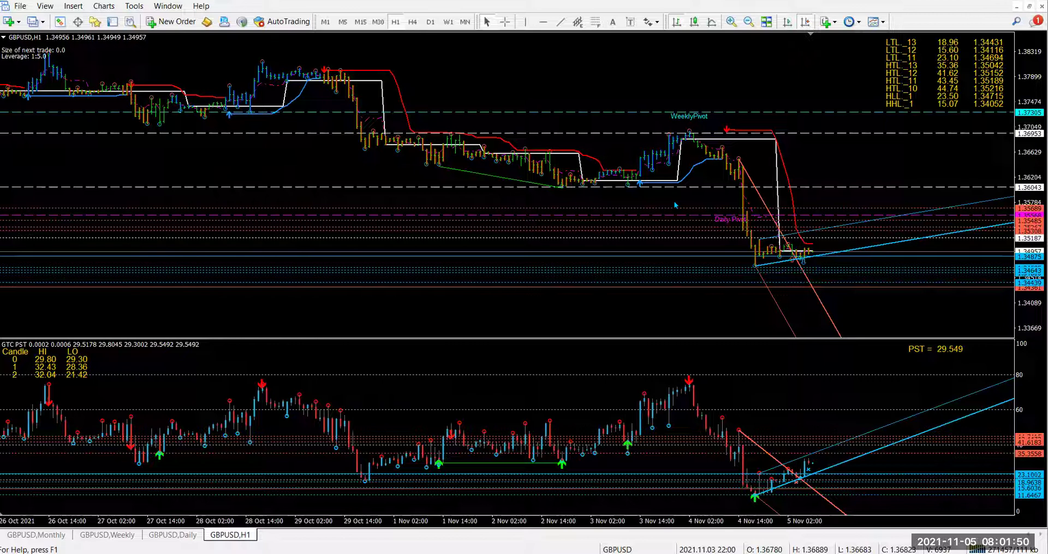
pyautogui.hotkey('ctrl', 'f')
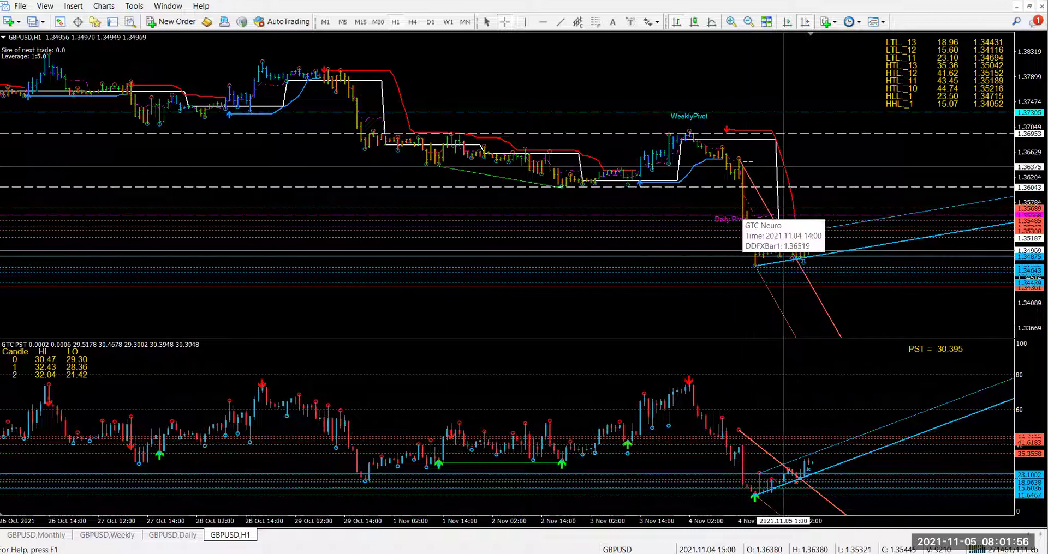
pyautogui.moveTo(741, 169); pyautogui.dragTo(747, 267)
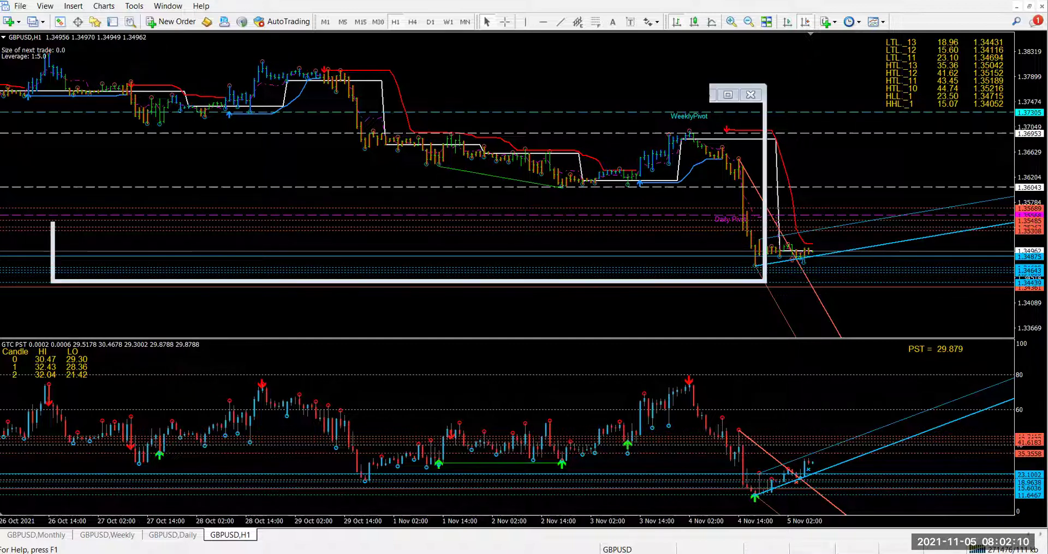
# - Show the GBPUSD daily chart with a compressed price scale and room below the latest bars
pyautogui.click(127, 532)
pyautogui.click(159, 536)
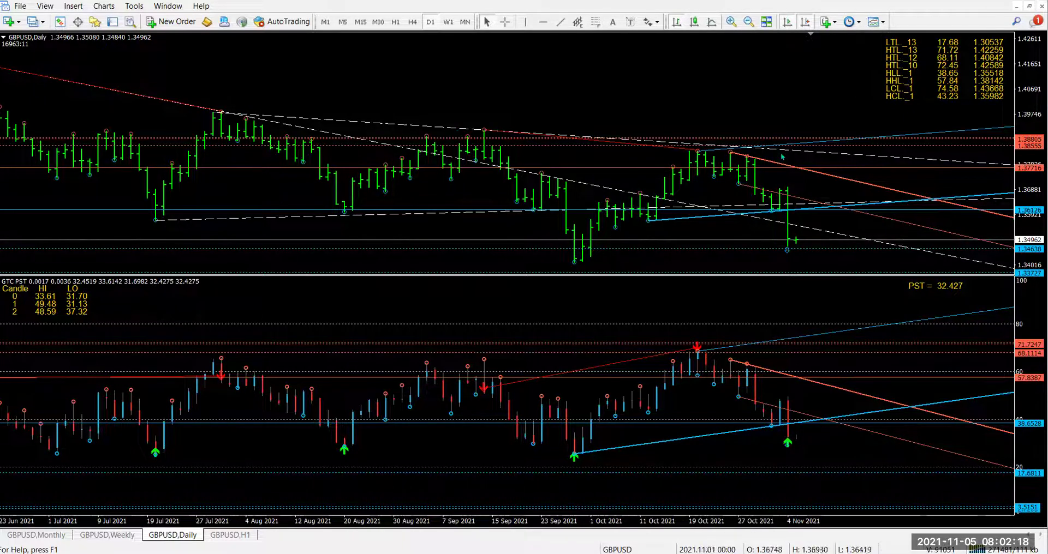
pyautogui.moveTo(906, 203); pyautogui.dragTo(914, 141)
pyautogui.moveTo(1025, 210); pyautogui.dragTo(1017, 231)
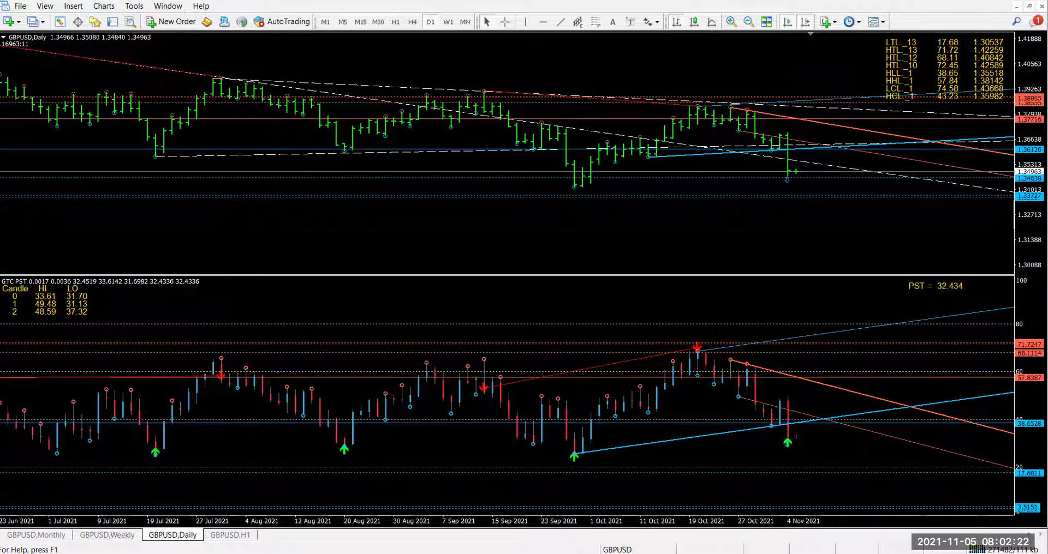
# - Compress the GBPUSD weekly price scale and delete the rising dashed channel from the 2020 lows
pyautogui.click(121, 535)
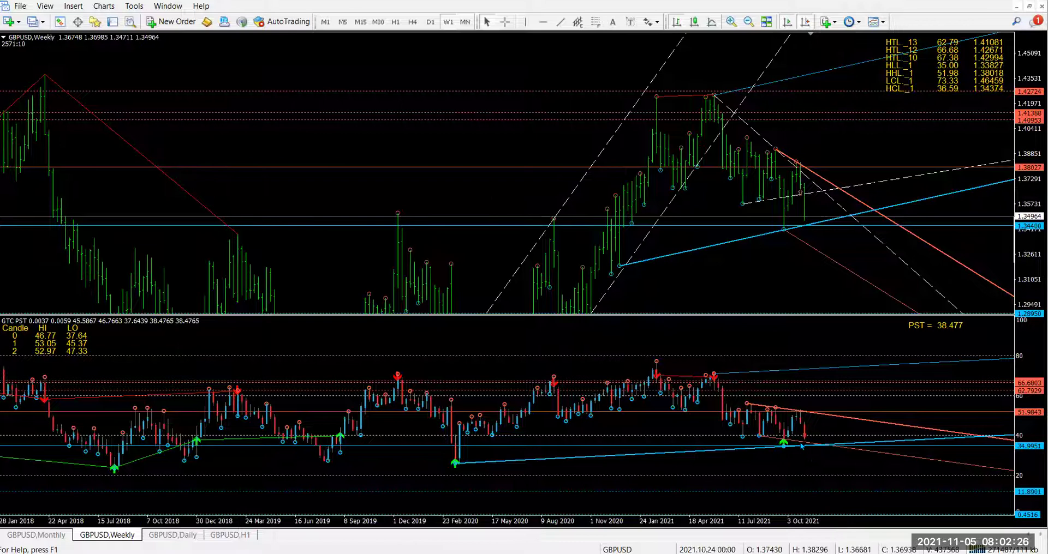
pyautogui.moveTo(801, 445)
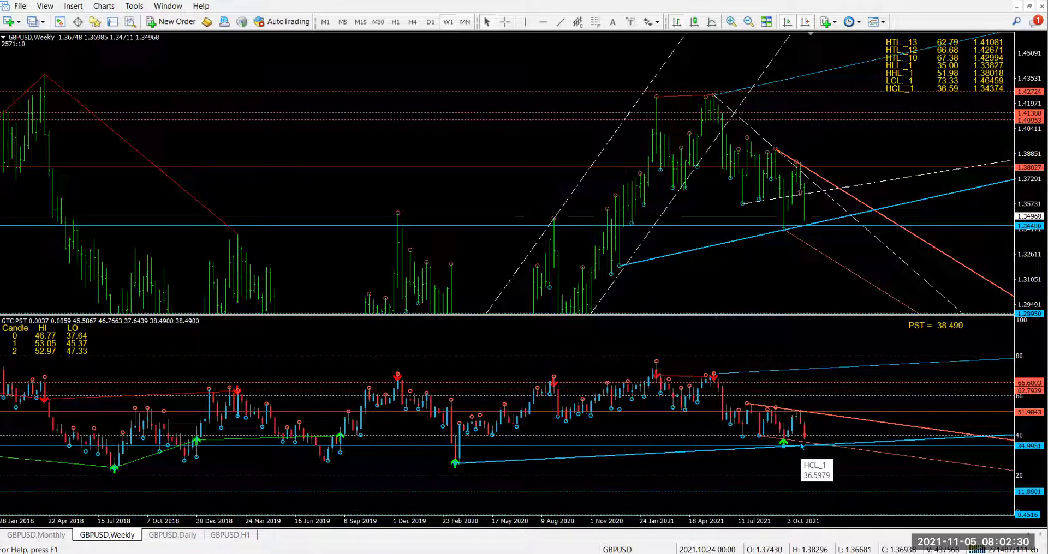
pyautogui.moveTo(1016, 240); pyautogui.dragTo(1016, 262)
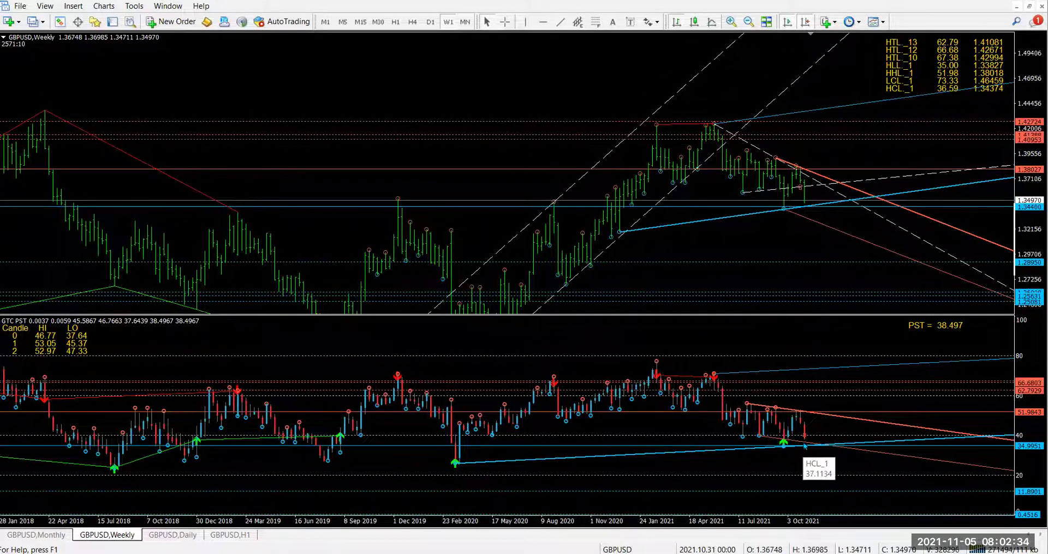
pyautogui.moveTo(600, 271); pyautogui.dragTo(573, 154)
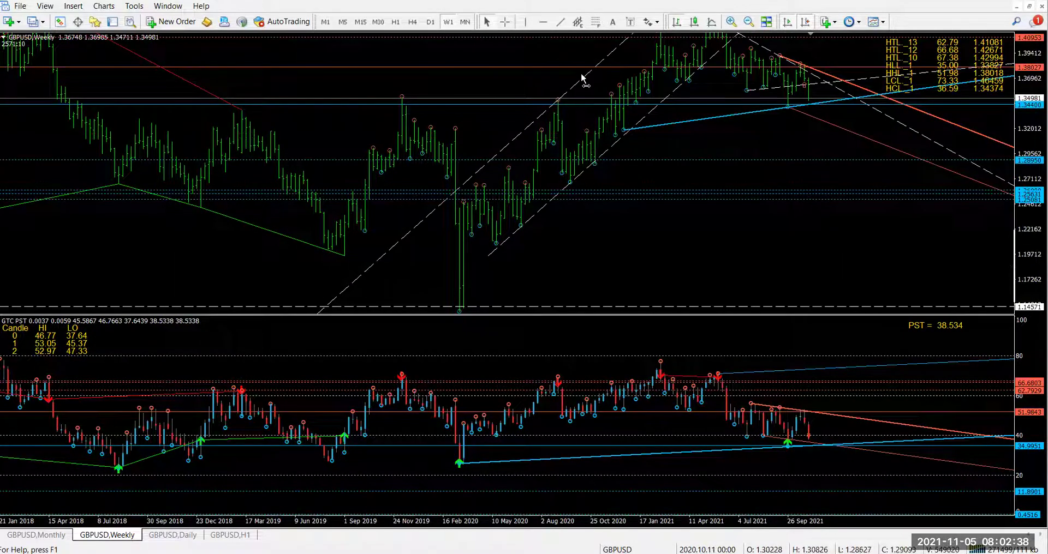
pyautogui.press('Delete')
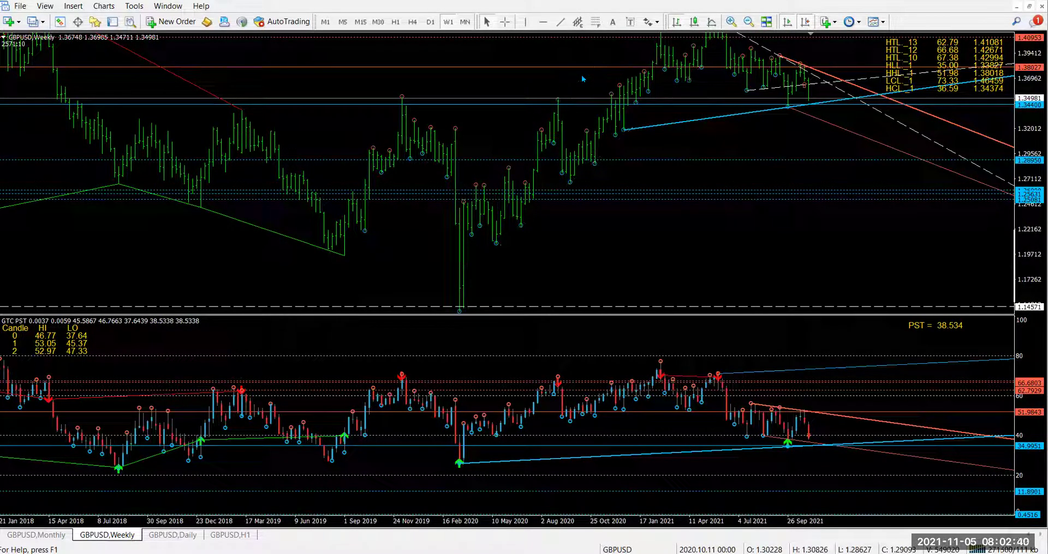
pyautogui.moveTo(882, 140); pyautogui.dragTo(882, 224)
pyautogui.scroll(-1, 926, 175)
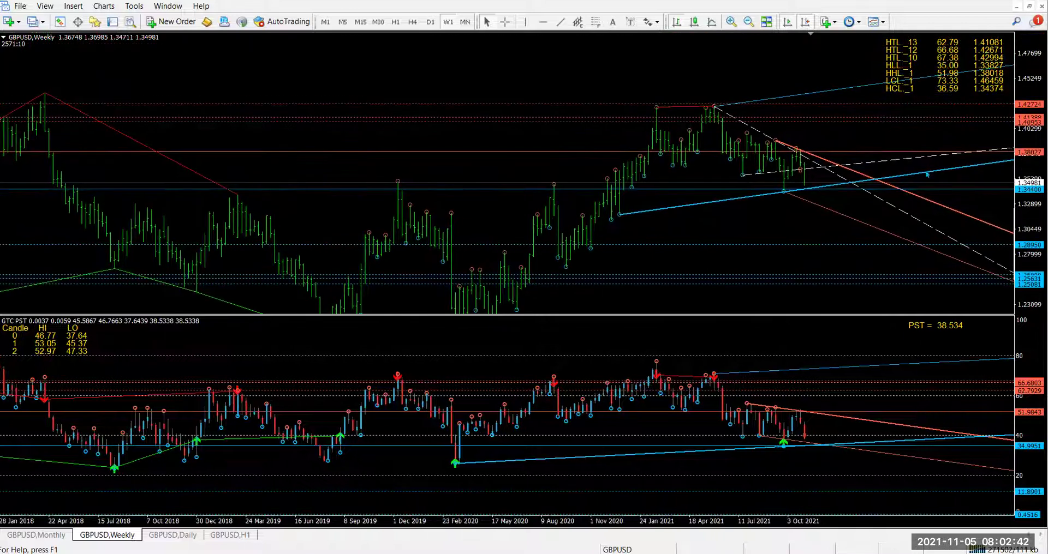
# - Delete the two remaining dashed trendlines, one rising and one falling, from the 2021 bars of the GBPUSD weekly chart
pyautogui.doubleClick(881, 161)
pyautogui.press('Delete')
pyautogui.moveTo(776, 140); pyautogui.dragTo(812, 142)
pyautogui.press('Delete')
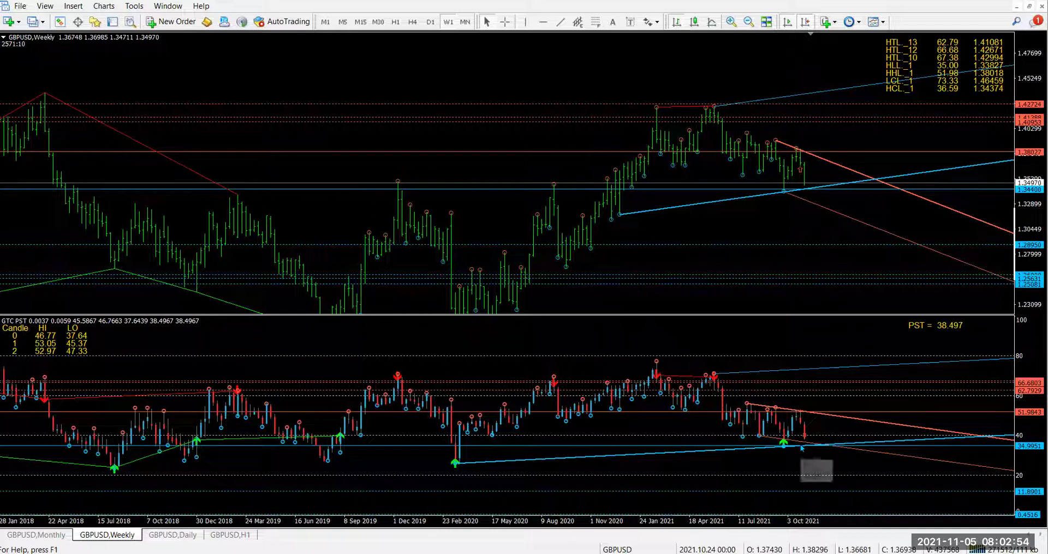
# - Check the GBPUSD daily chart against the weekly chart and return to the weekly one
pyautogui.scroll(1, 731, 238)
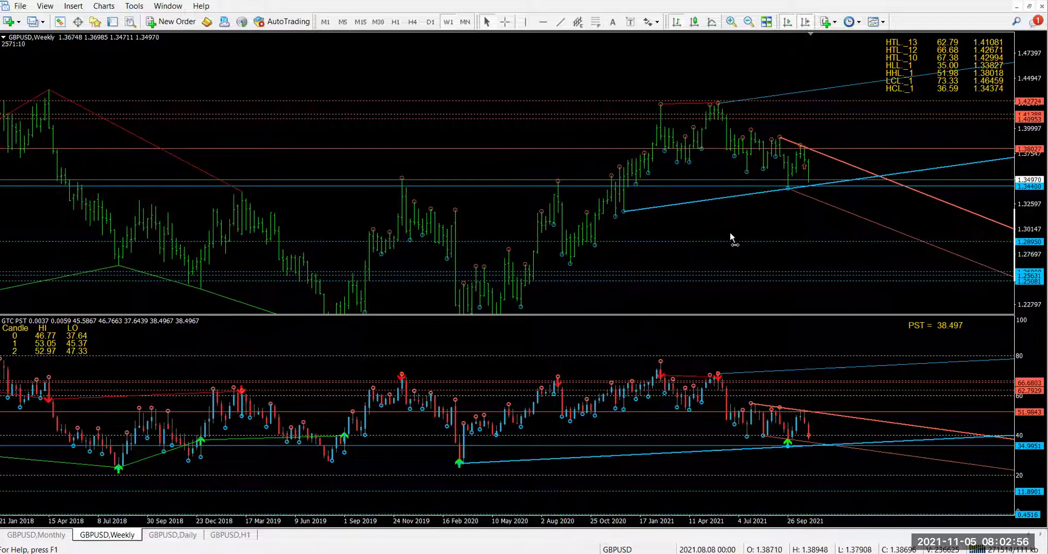
pyautogui.moveTo(729, 232); pyautogui.dragTo(725, 228)
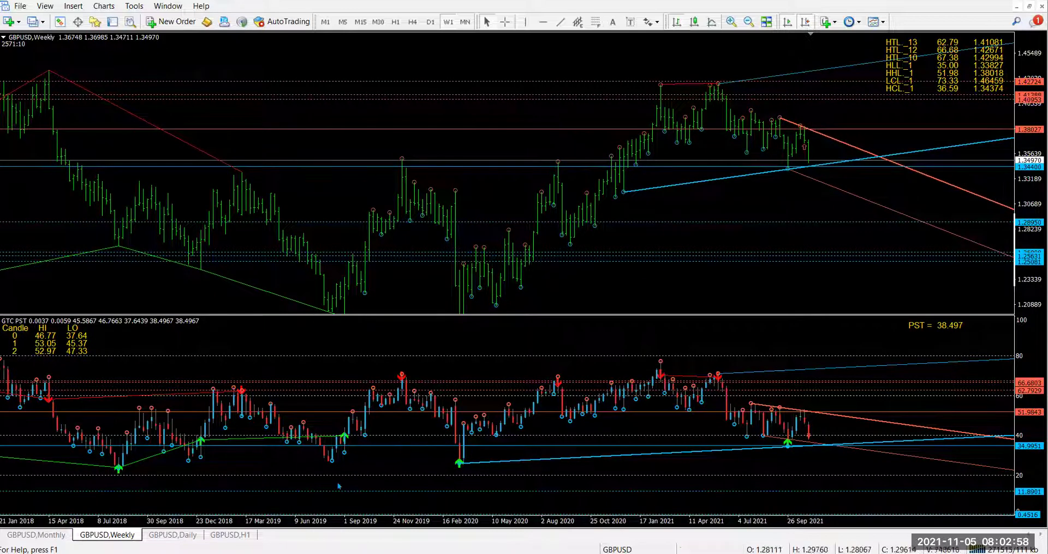
pyautogui.click(172, 535)
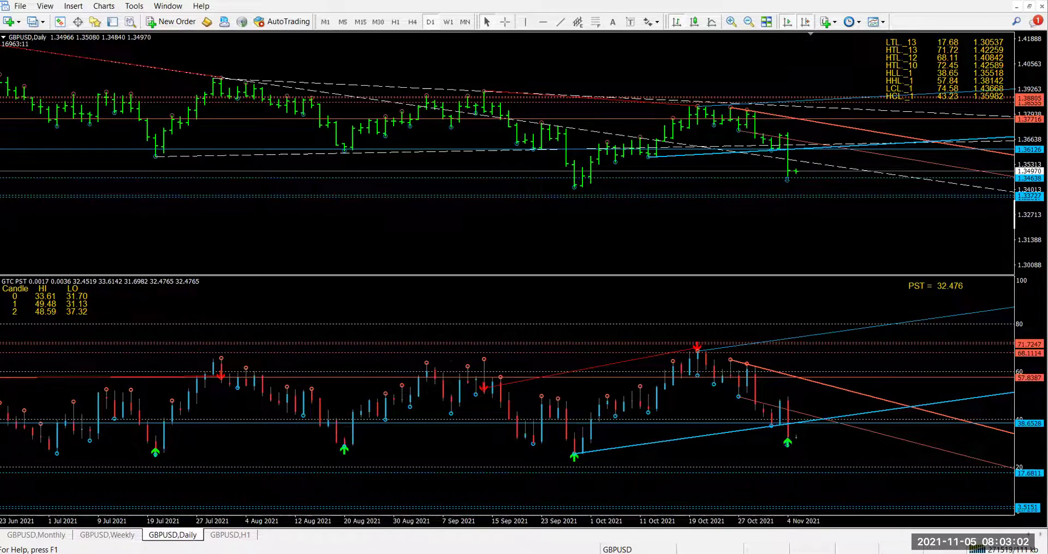
pyautogui.hotkey('ctrl', 'Tab')
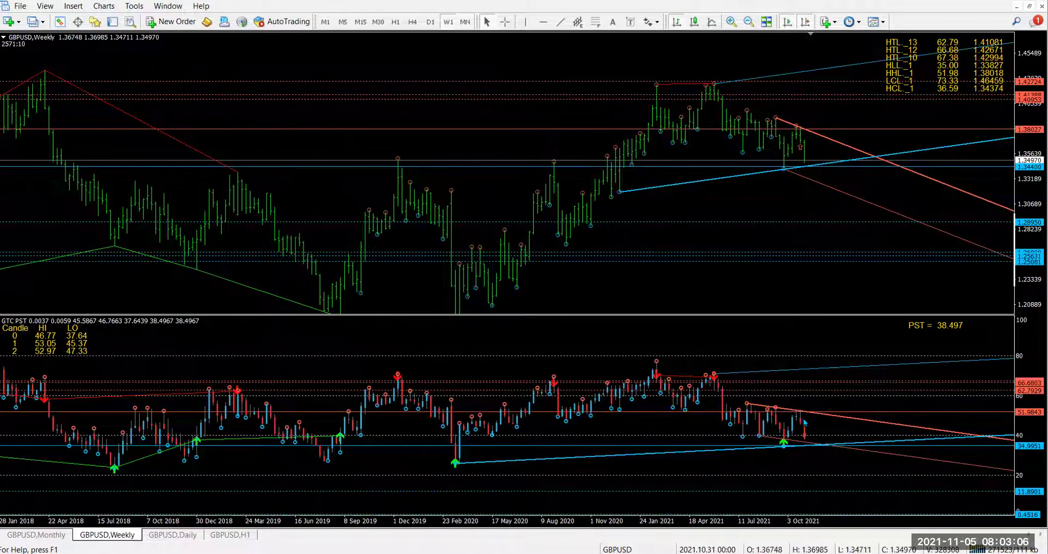
# - Load the NASDAQ chart profile and read the upper PST line near the latest bar of the USTEC weekly chart
pyautogui.click(37, 25)
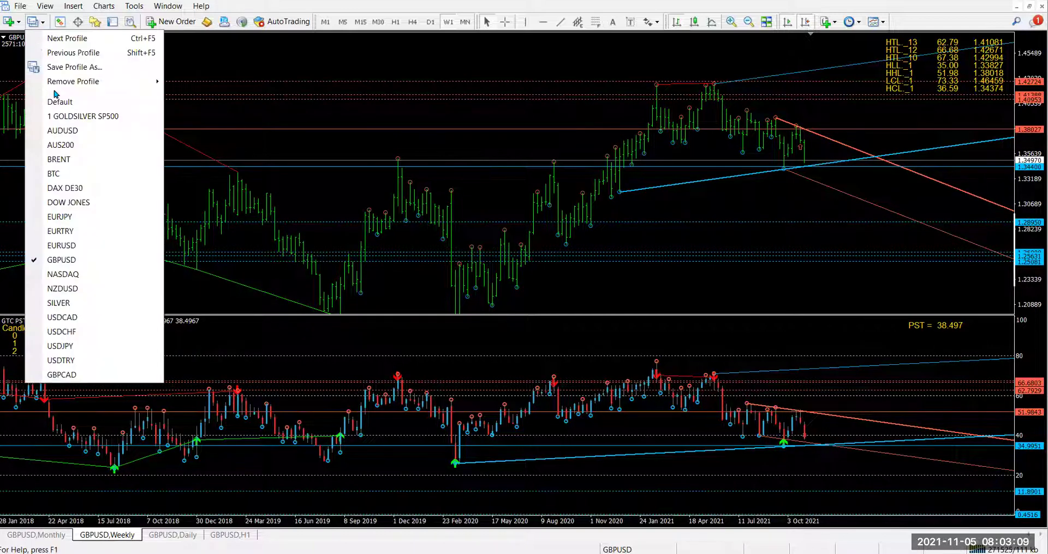
pyautogui.click(84, 289)
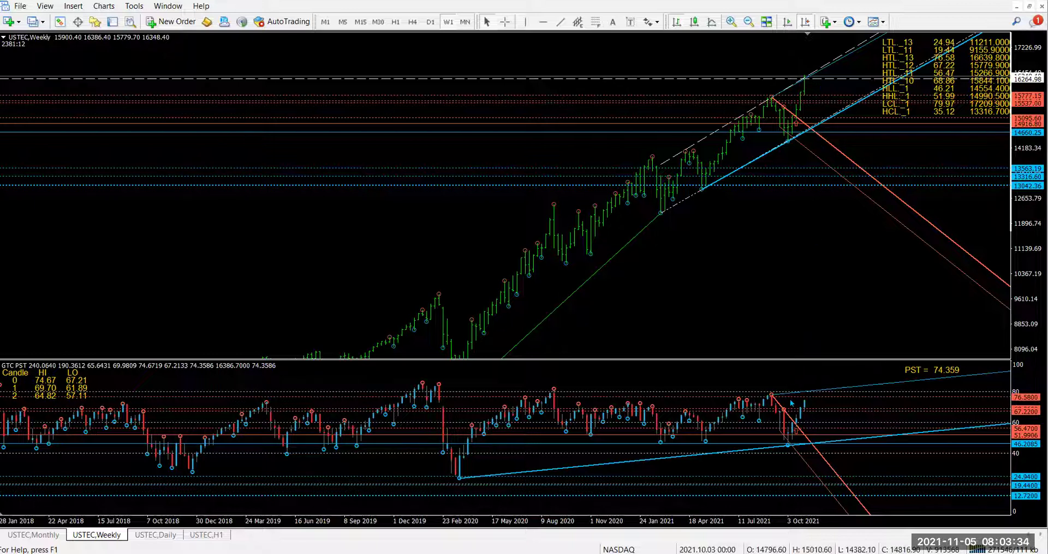
pyautogui.moveTo(810, 398)
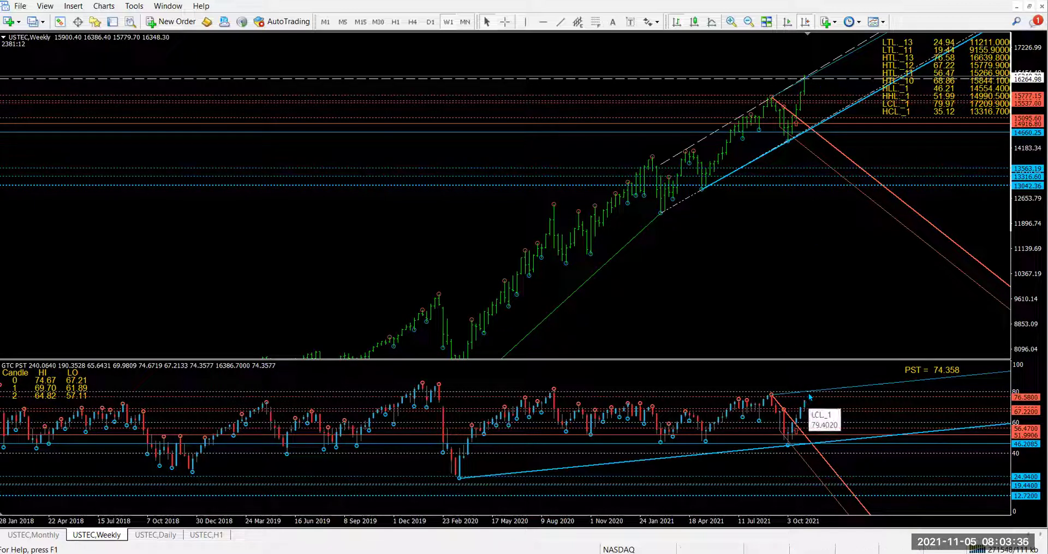
# - Load the USDCAD chart profile and show the latest hourly bars with free space after them
pyautogui.click(42, 22)
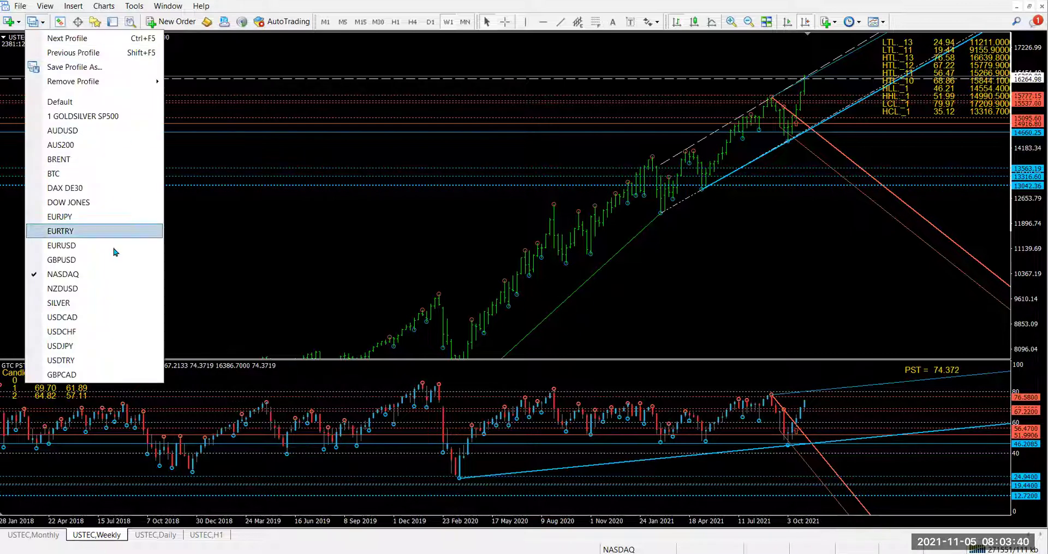
pyautogui.click(87, 317)
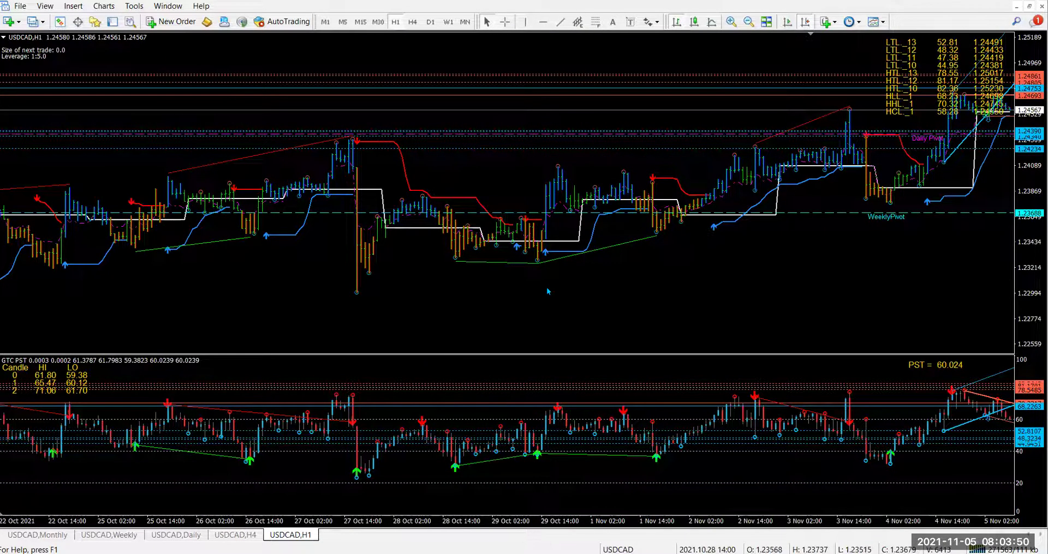
pyautogui.moveTo(546, 287); pyautogui.dragTo(369, 306)
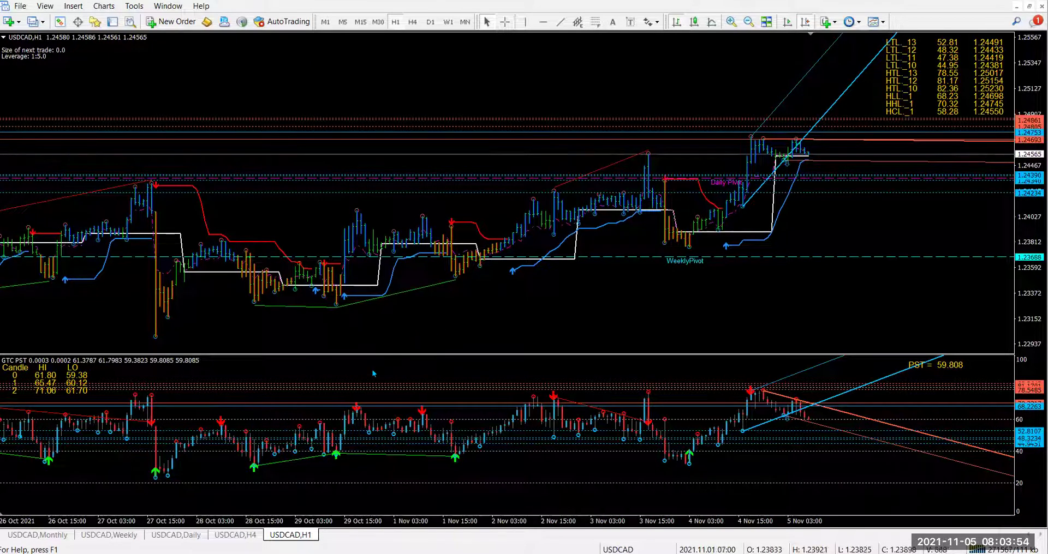
# - Check the USDCAD weekly chart and inspect the weekly pivot around 2 November 2021 on the hourly chart with the crosshair
pyautogui.click(125, 536)
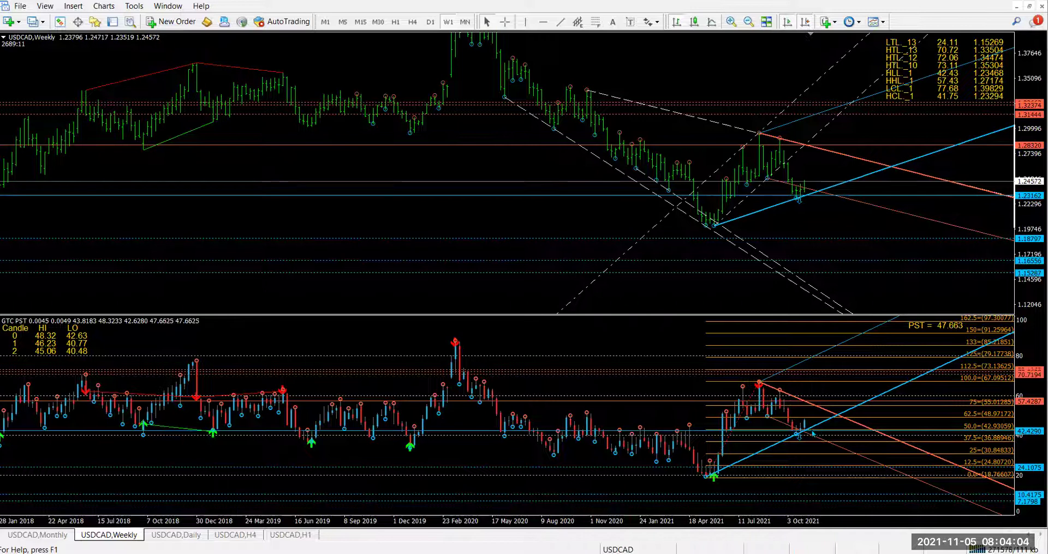
pyautogui.click(290, 535)
pyautogui.moveTo(493, 211); pyautogui.dragTo(539, 181)
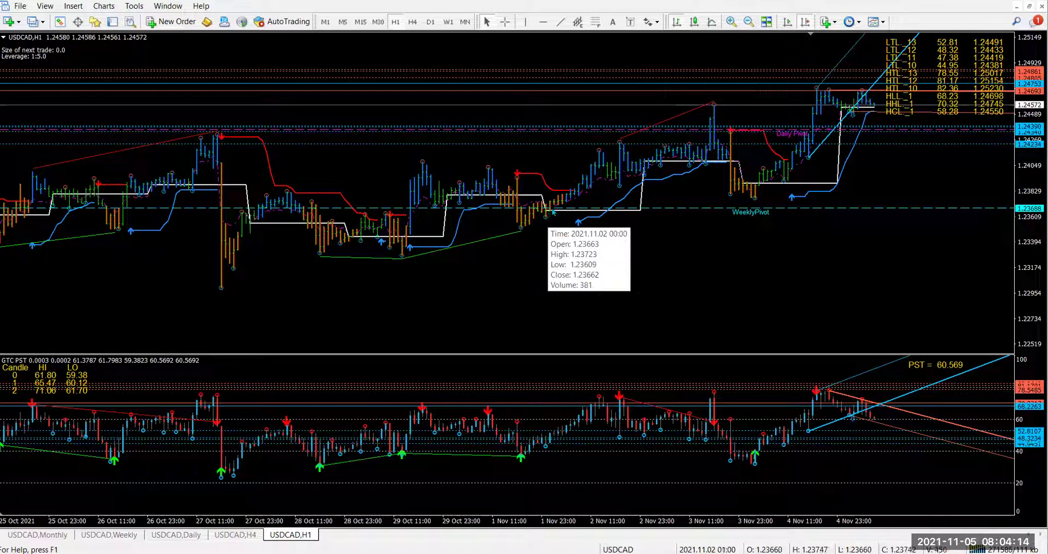
pyautogui.moveTo(560, 211)
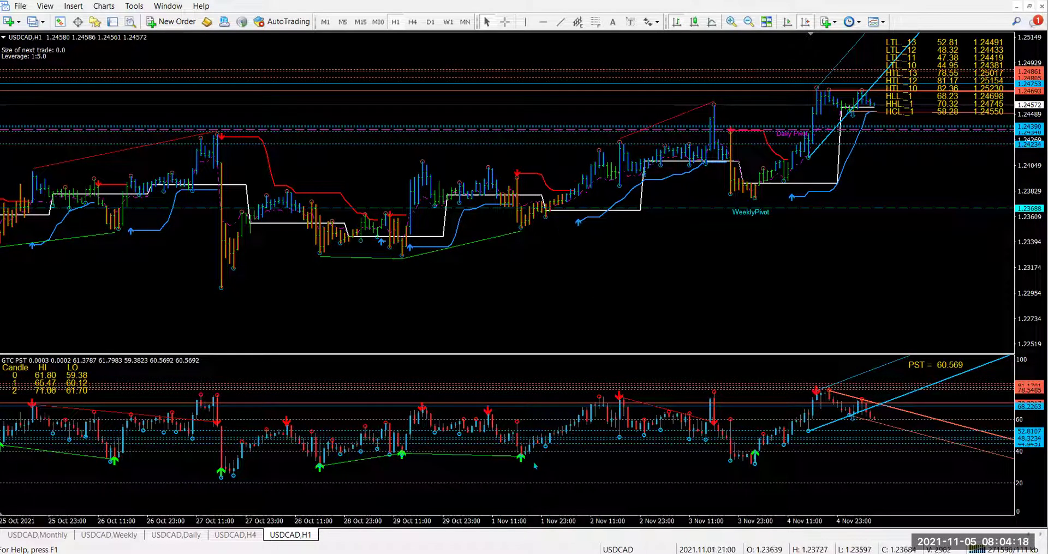
pyautogui.click(505, 21)
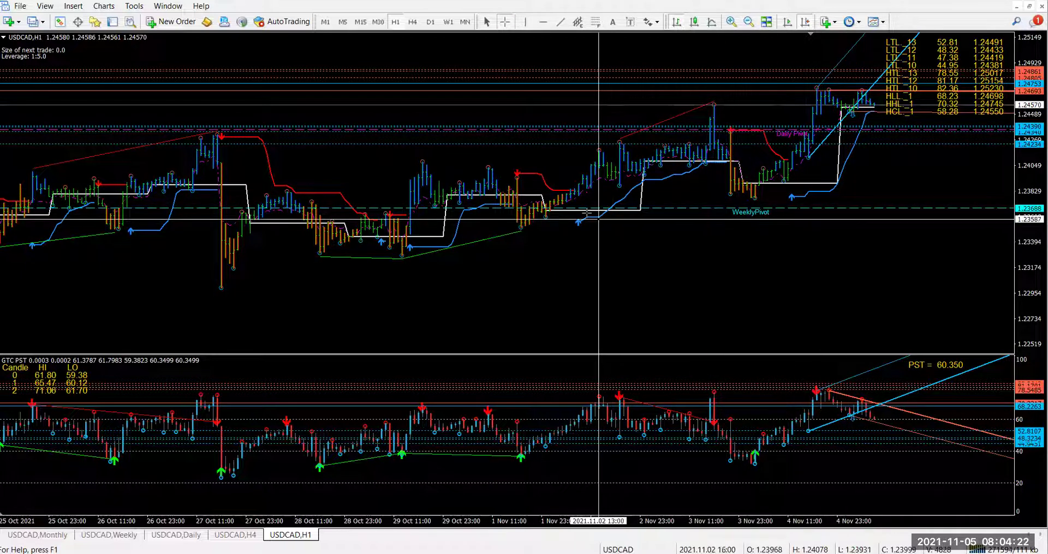
pyautogui.moveTo(563, 211)
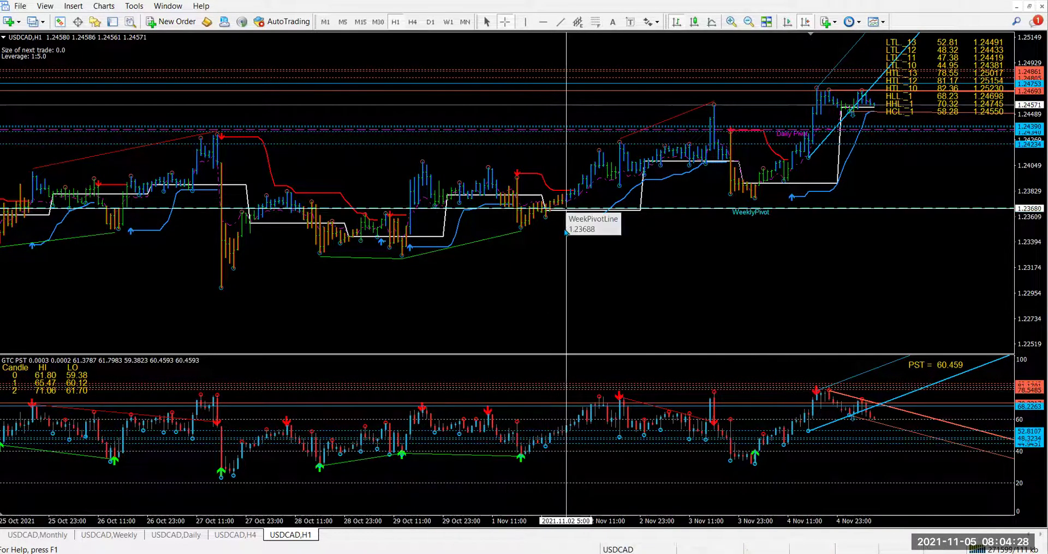
pyautogui.press('Escape')
# - Adjust the rising blue PST trendline at its late October starting point on the USDCAD daily chart
pyautogui.hotkey('ctrl', 'F6')
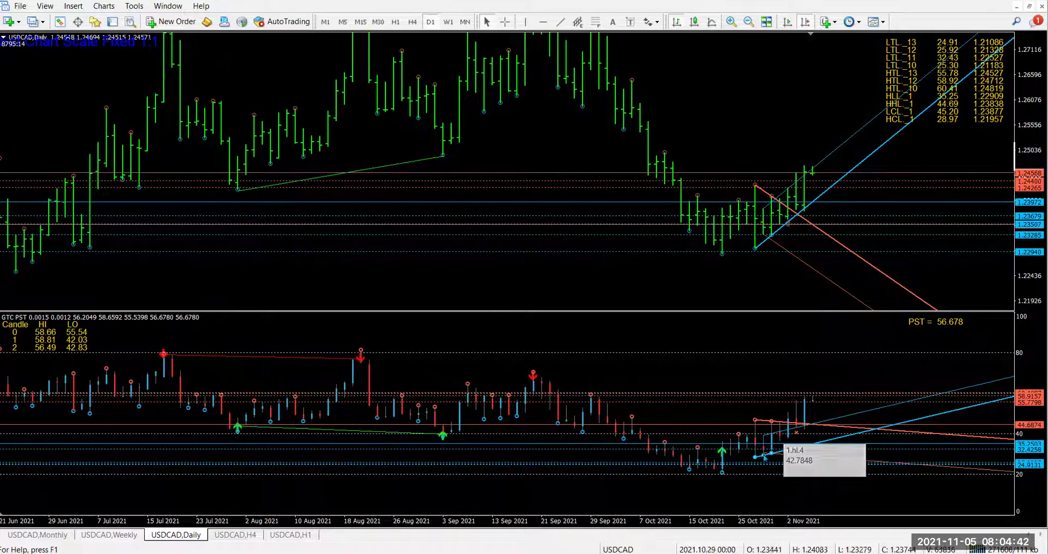
pyautogui.moveTo(755, 457); pyautogui.dragTo(756, 460)
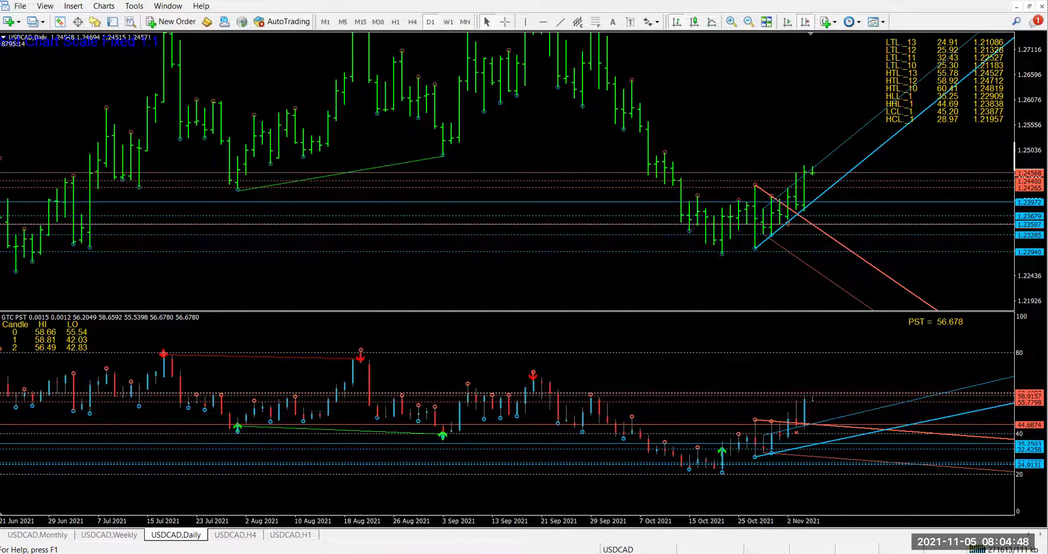
# - Check the USDCAD weekly chart and place a horizontal line at 1.23511 on the hourly chart, at the 1 November low
pyautogui.click(109, 536)
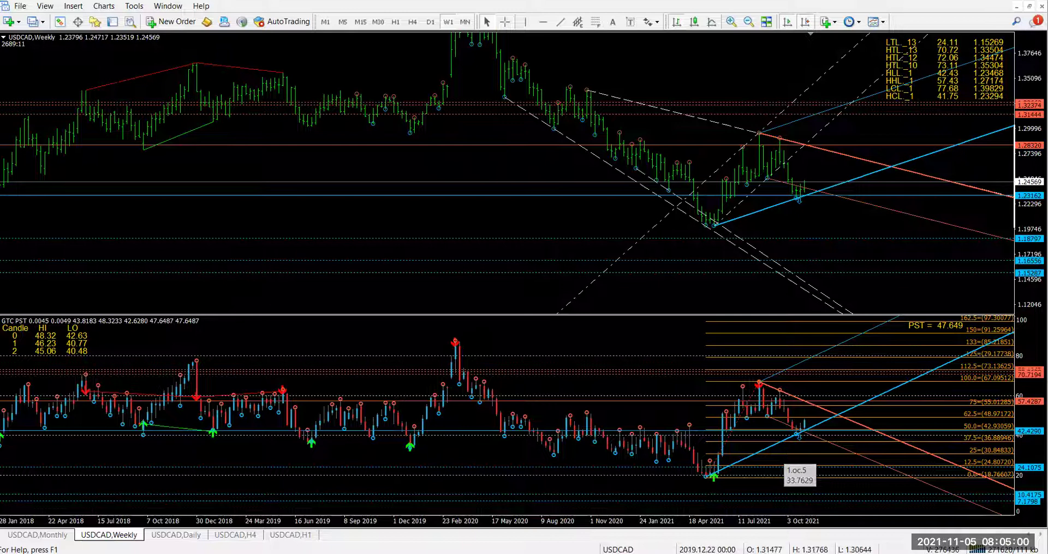
pyautogui.hotkey('ctrl', 'F6')
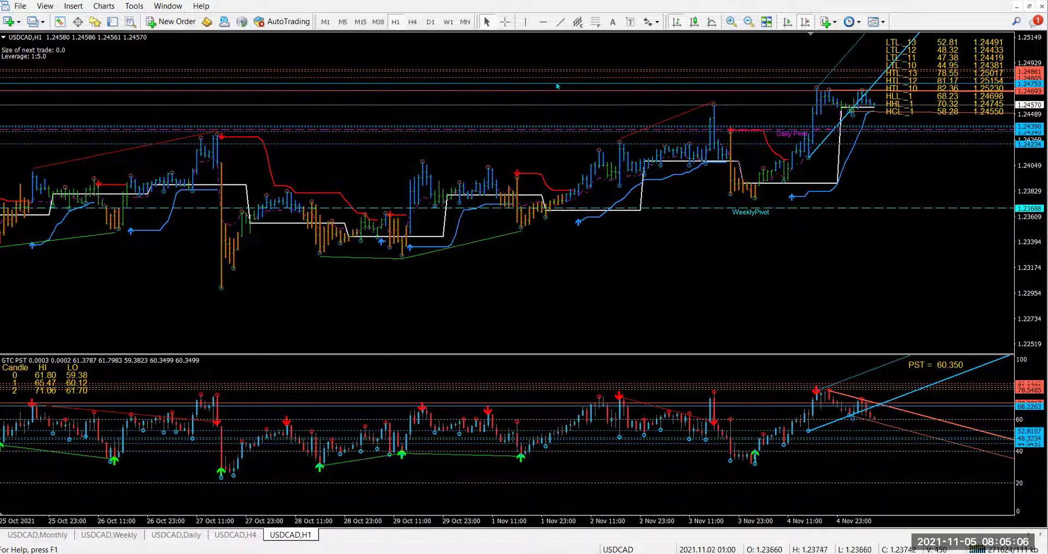
pyautogui.click(527, 228)
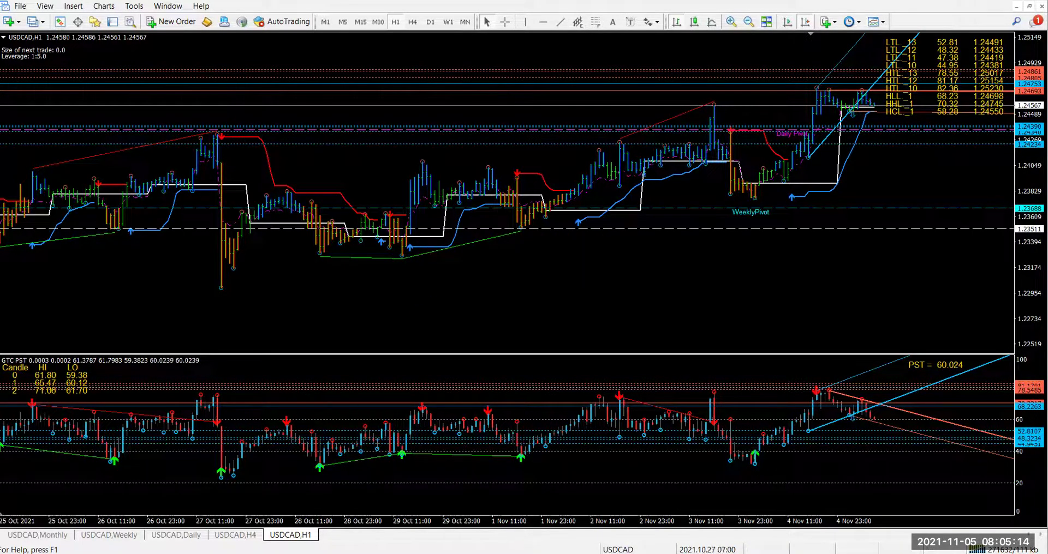
# - Compare the USDCAD weekly and hourly charts and return to the daily chart
pyautogui.hotkey('ctrl', 'Tab')
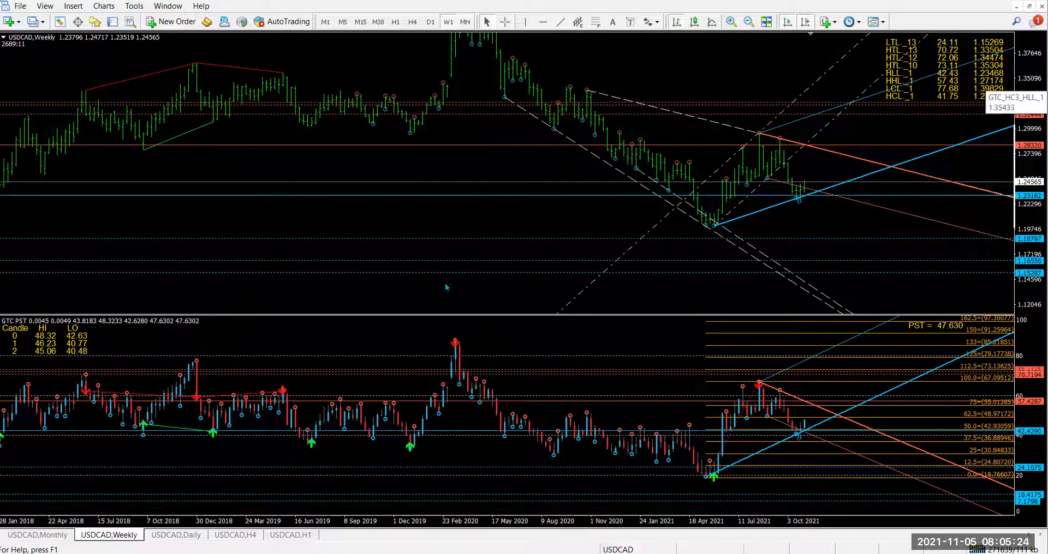
pyautogui.hotkey('ctrl', 'F6')
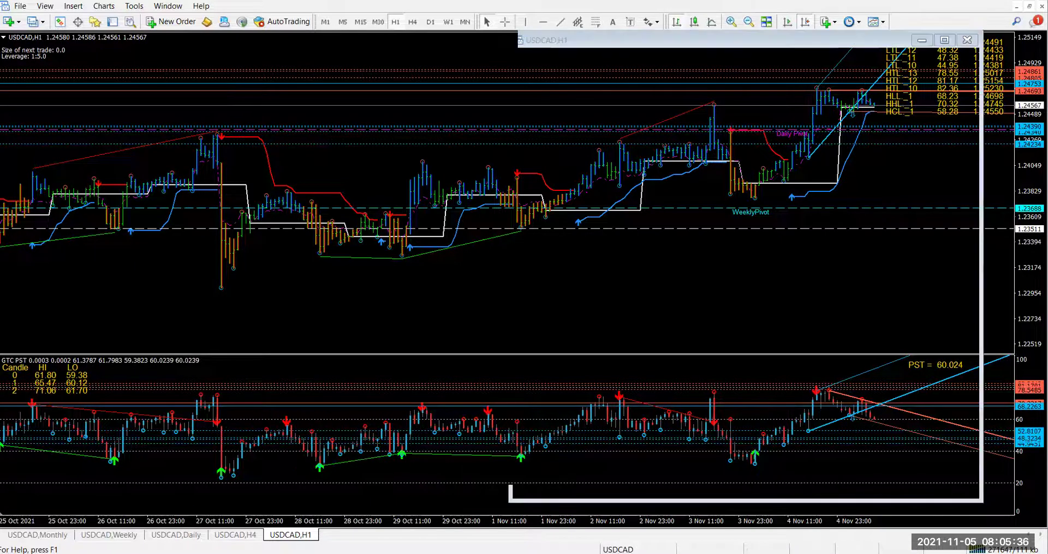
pyautogui.hotkey('ctrl', 'F6')
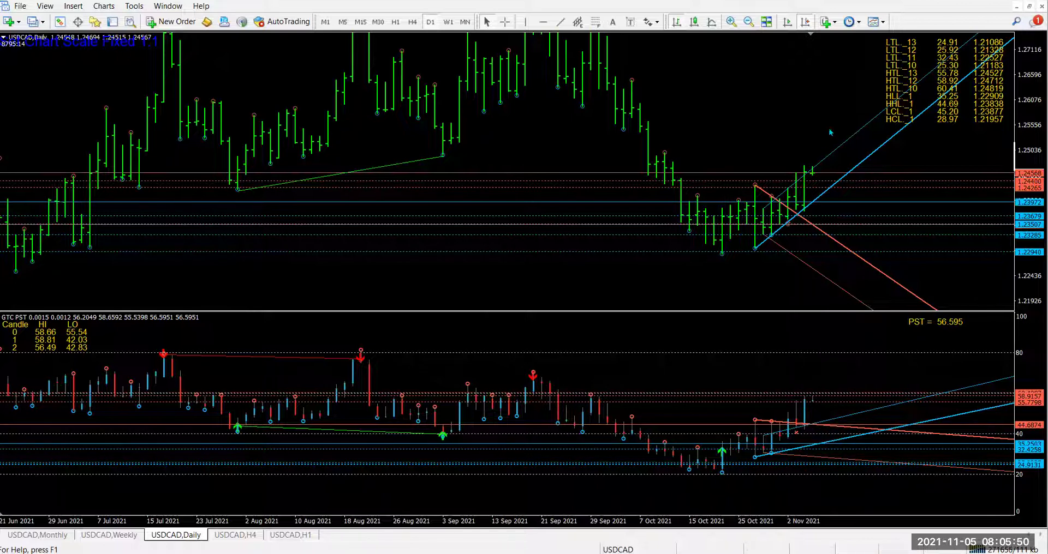
# - Load the USDCHF chart profile and view the hourly chart with a compressed price scale, followed by the daily chart
pyautogui.click(34, 22)
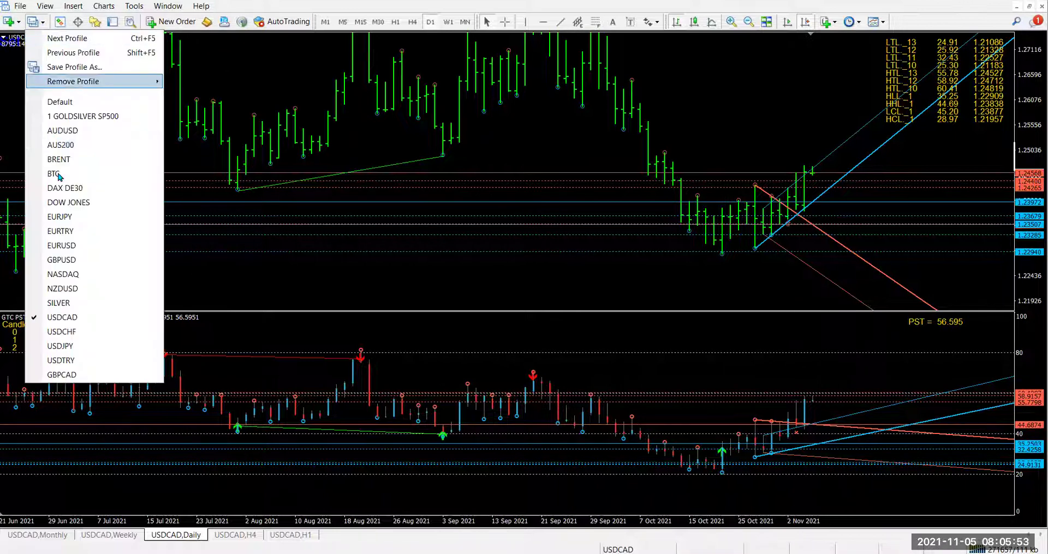
pyautogui.click(91, 332)
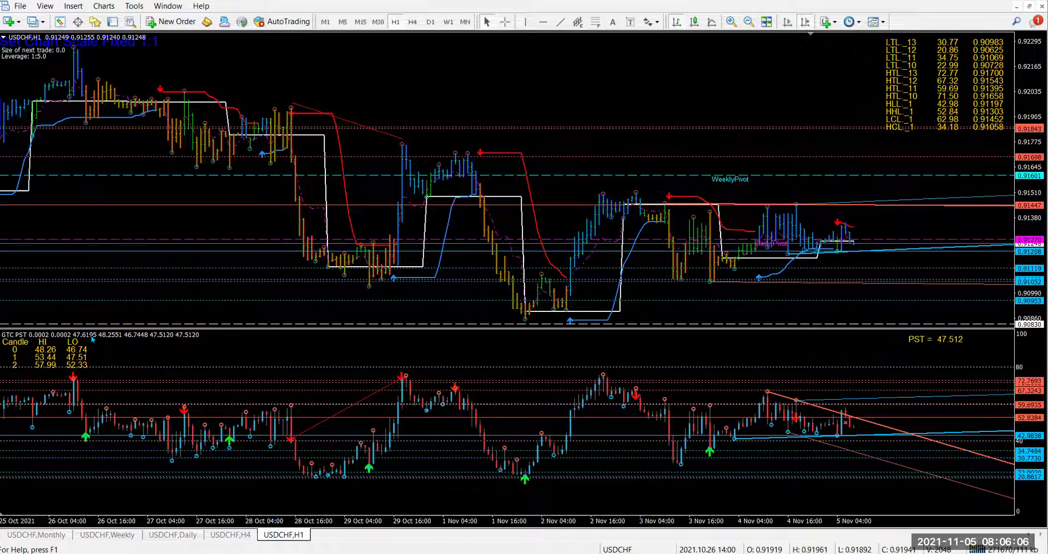
pyautogui.moveTo(588, 201); pyautogui.dragTo(568, 202)
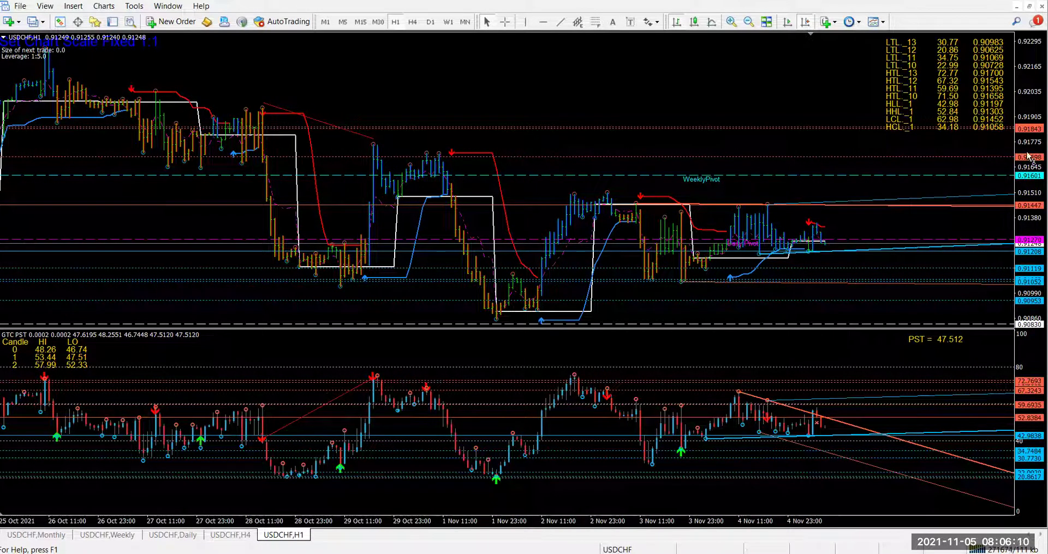
pyautogui.moveTo(1029, 160); pyautogui.dragTo(1024, 223)
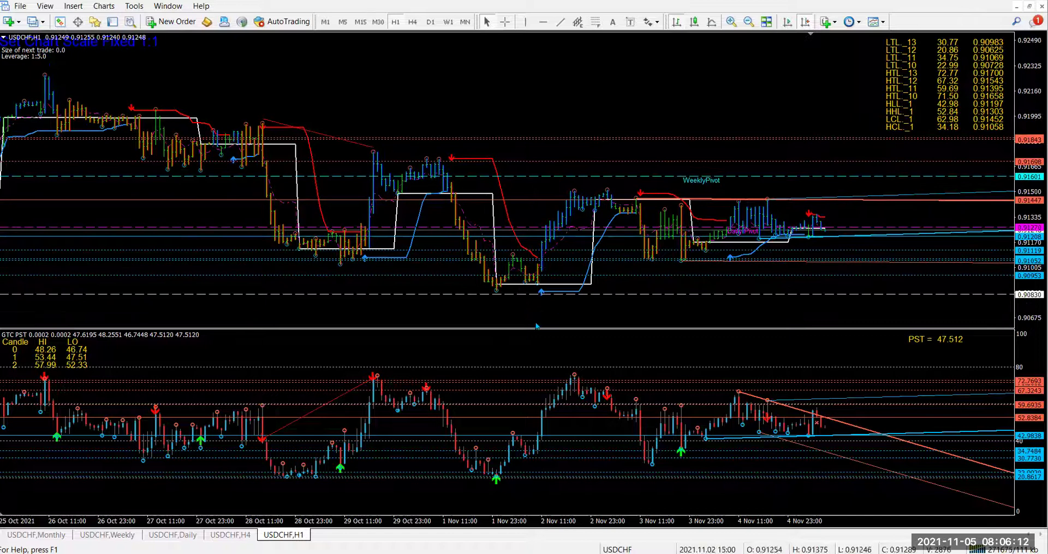
pyautogui.click(172, 535)
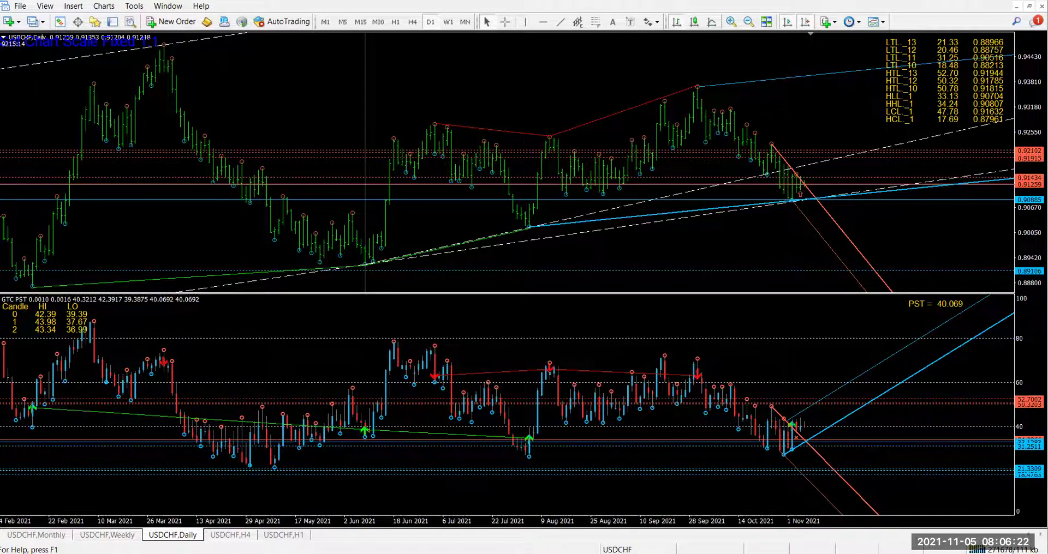
# - Enlarge the PST pane on the USDCHF weekly chart and move the hourly chart's dashed white horizontal line down to 0.90744
pyautogui.hotkey('ctrl', 'Tab')
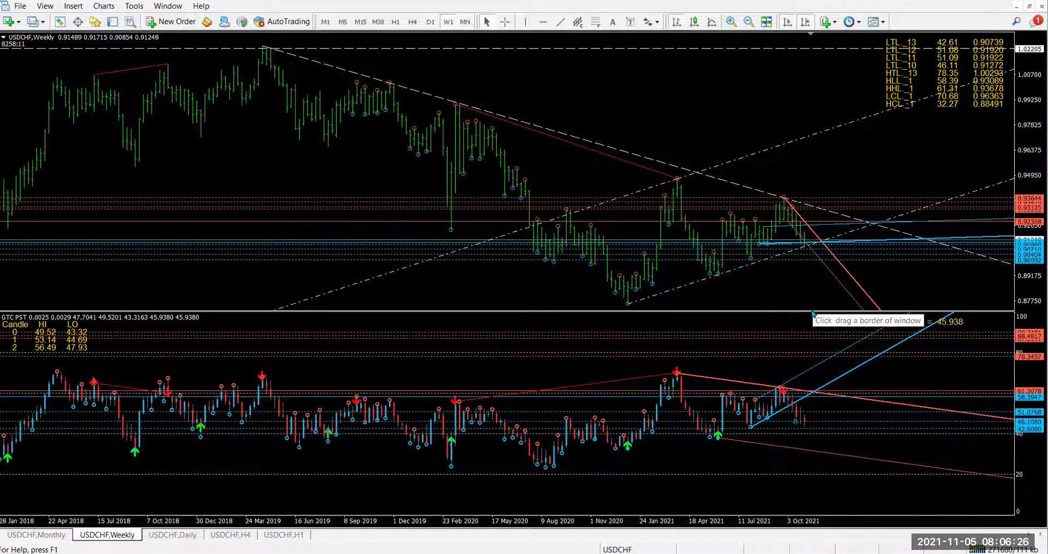
pyautogui.moveTo(814, 312); pyautogui.dragTo(776, 278)
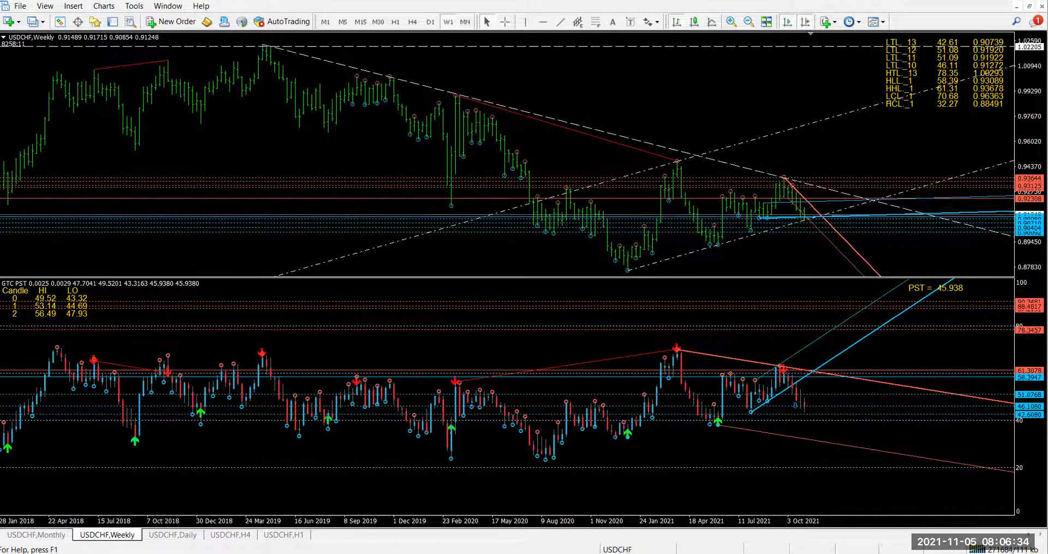
pyautogui.hotkey('ctrl', 'F6')
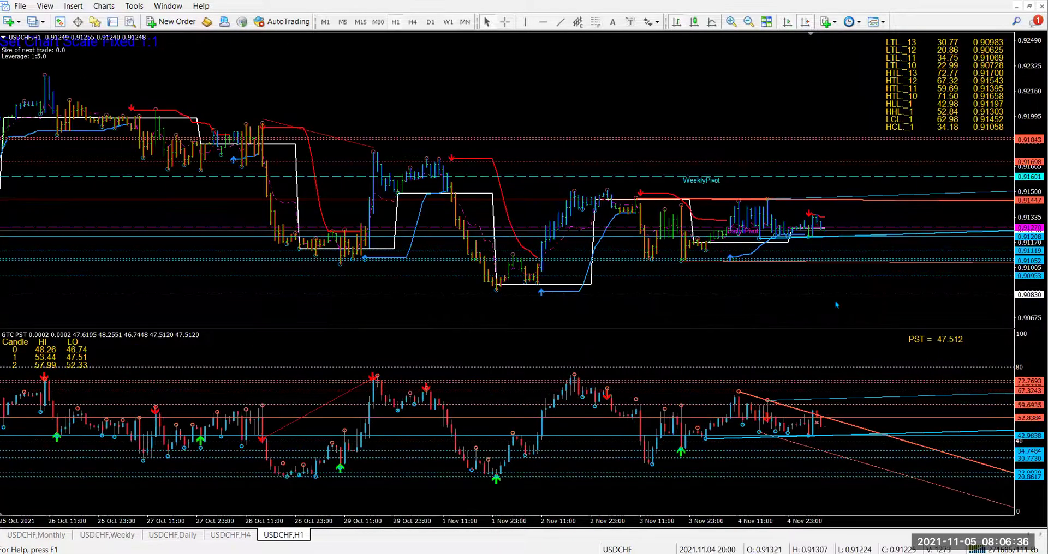
pyautogui.moveTo(888, 296); pyautogui.dragTo(881, 309)
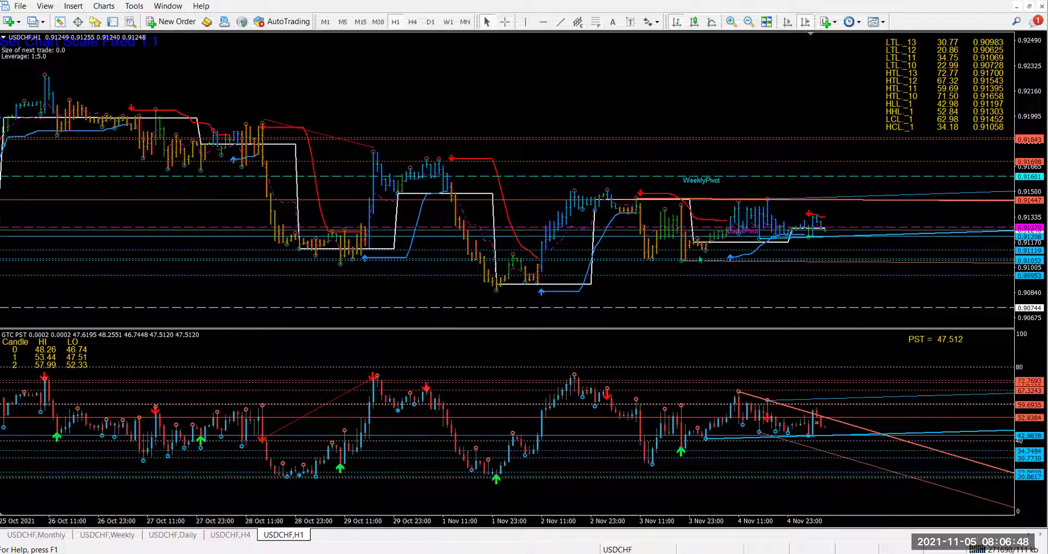
# - Load the USDJPY chart profile, check the weekly chart and stretch the daily chart's price scale
pyautogui.click(42, 23)
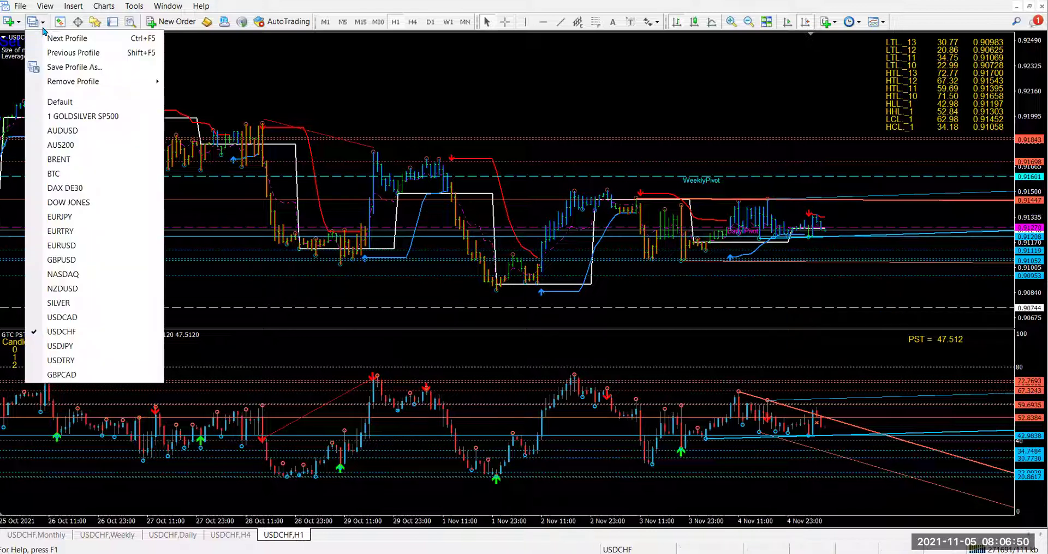
pyautogui.click(74, 350)
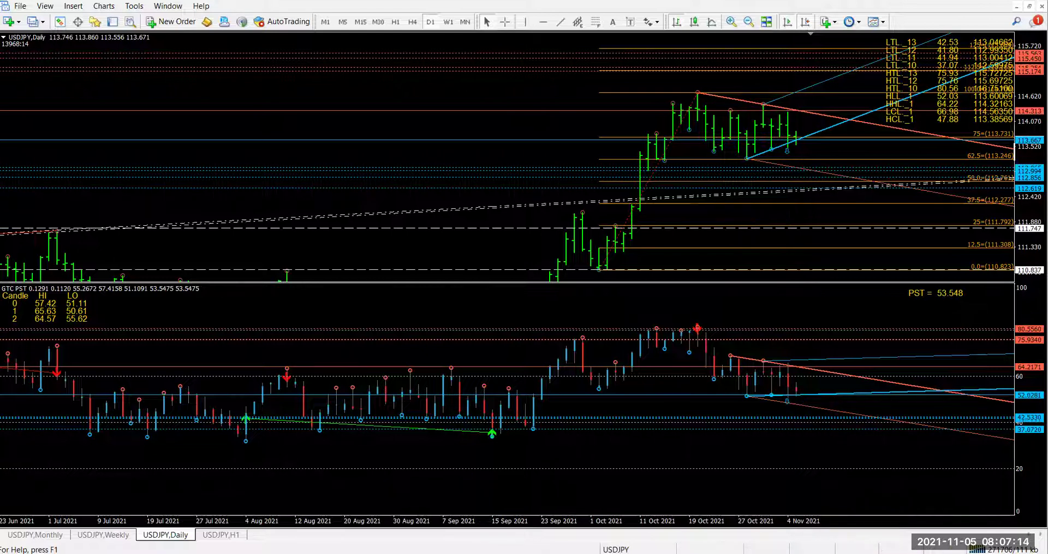
pyautogui.hotkey('ctrl', 'shift', 'Tab')
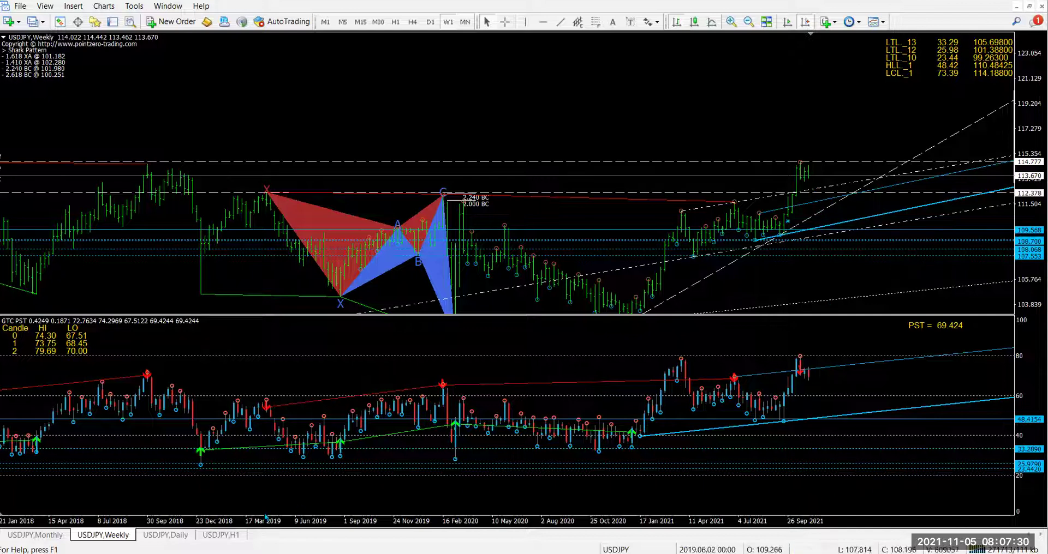
pyautogui.hotkey('ctrl', 'Tab')
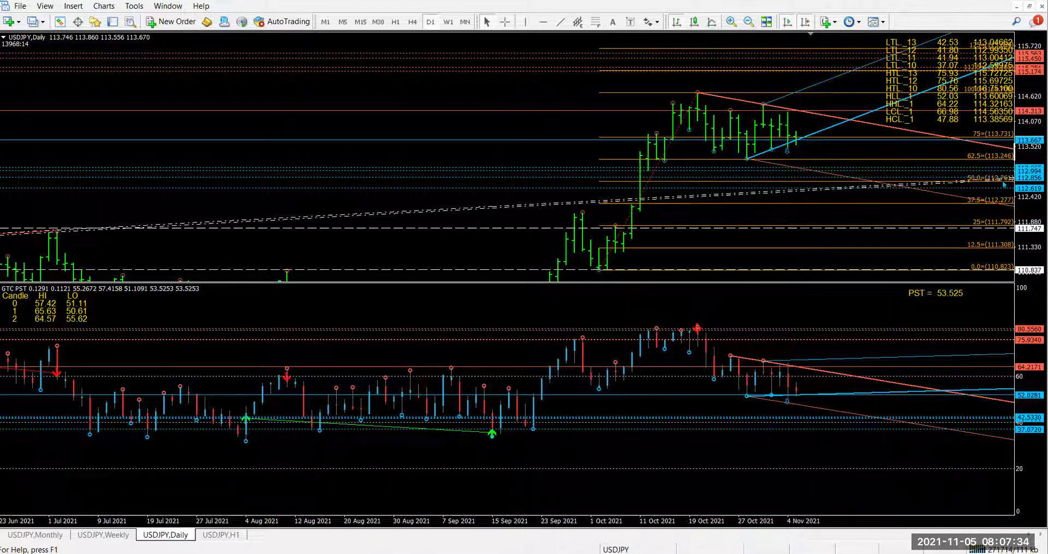
pyautogui.moveTo(1018, 205); pyautogui.dragTo(1016, 118)
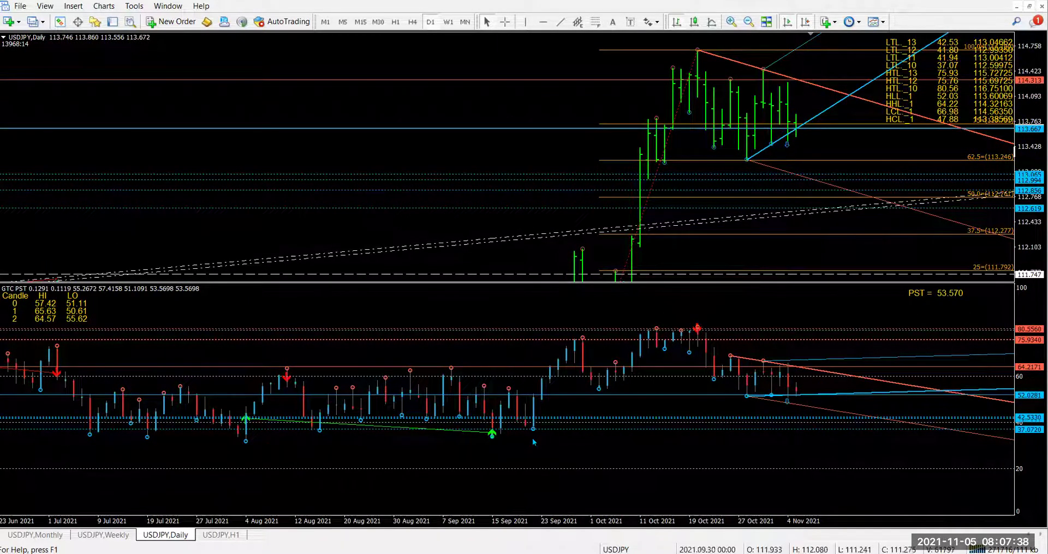
# - Delete the Fibonacci retracement from the USDJPY hourly chart
pyautogui.hotkey('ctrl', 'Tab')
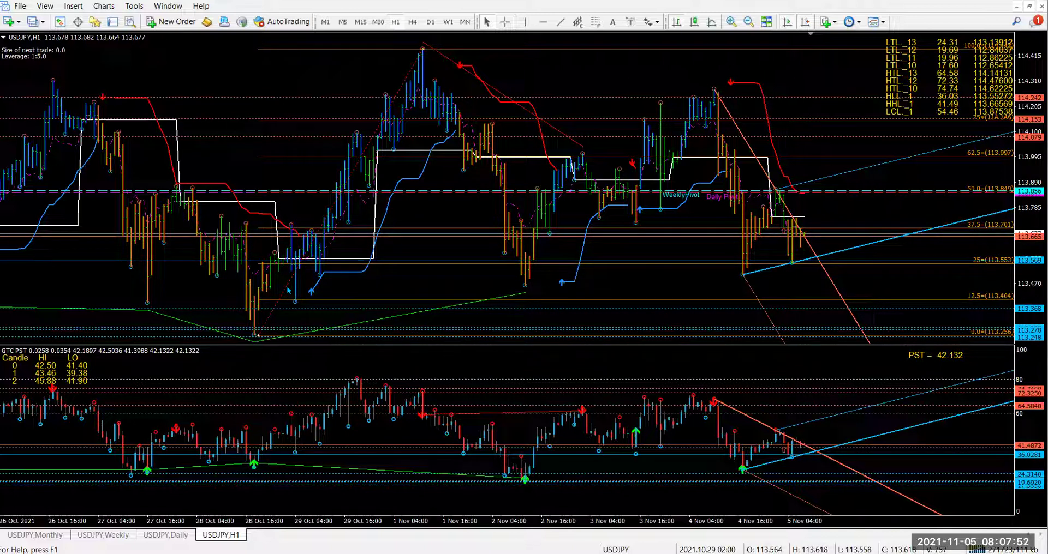
pyautogui.press('Delete')
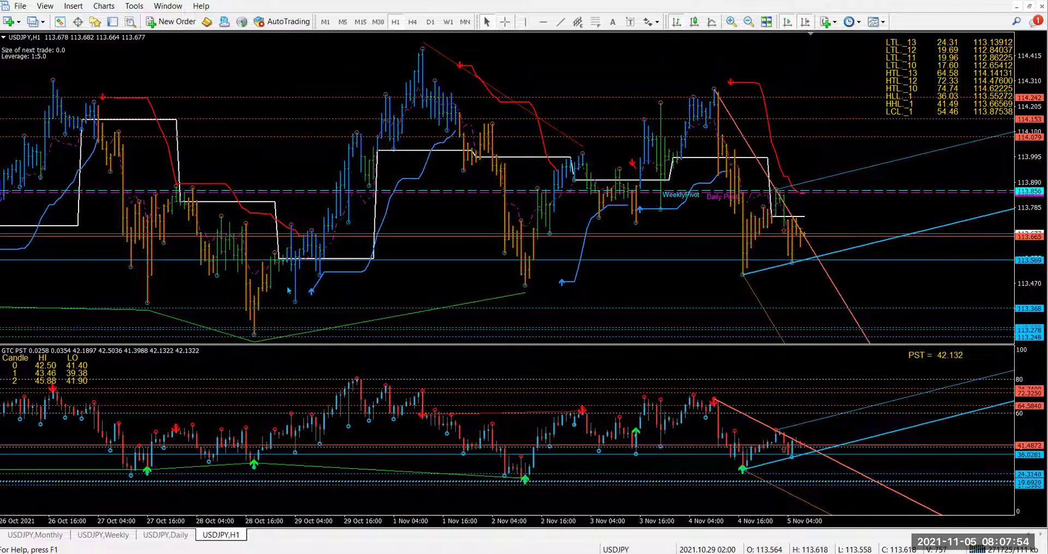
pyautogui.scroll(3, 289, 290)
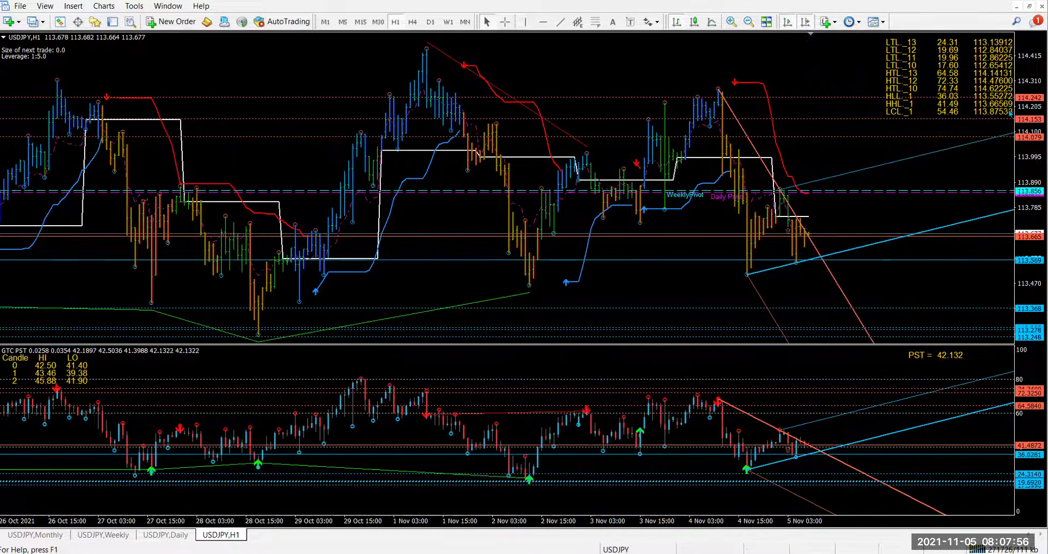
# - Compress the USDJPY hourly price scale and compare the hourly chart's recent PST low and trendlines with the daily chart
pyautogui.moveTo(1020, 196); pyautogui.dragTo(1019, 267)
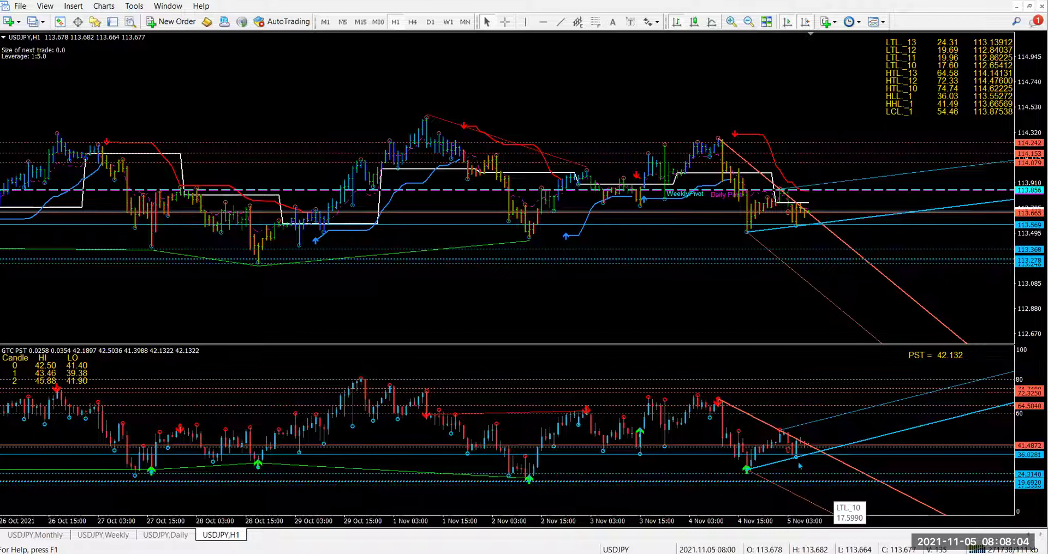
pyautogui.moveTo(797, 462)
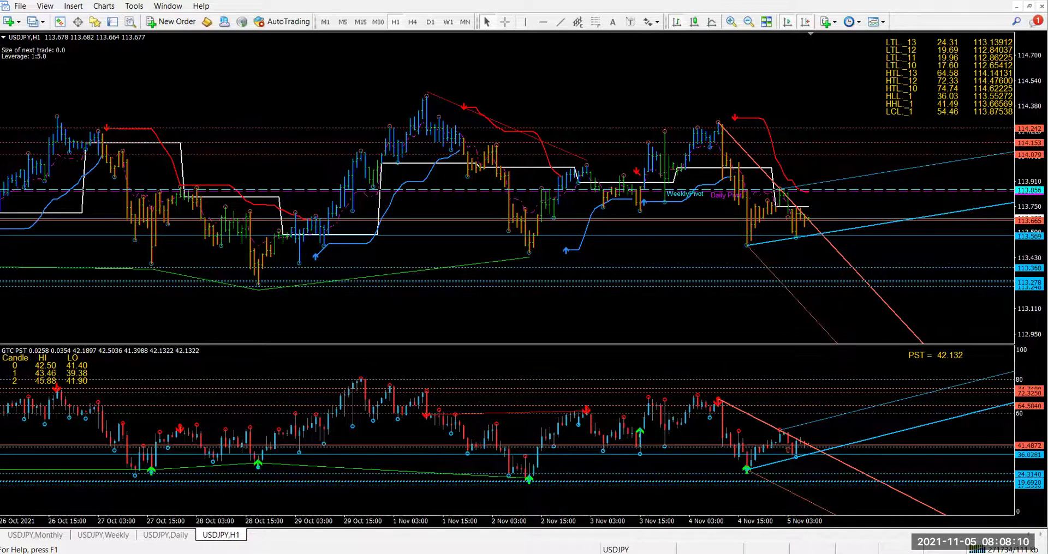
pyautogui.hotkey('ctrl', 'Tab')
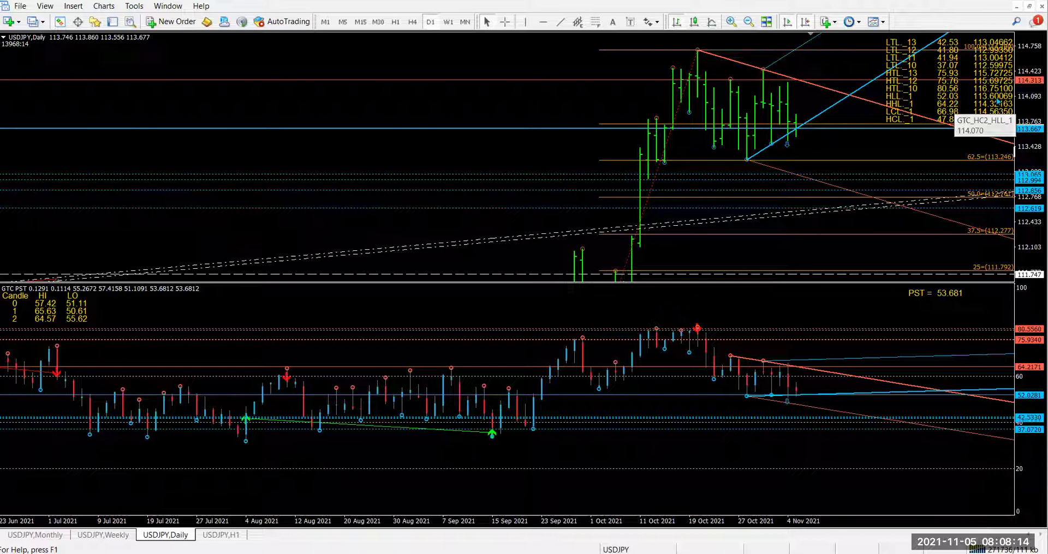
pyautogui.hotkey('ctrl', 'Tab')
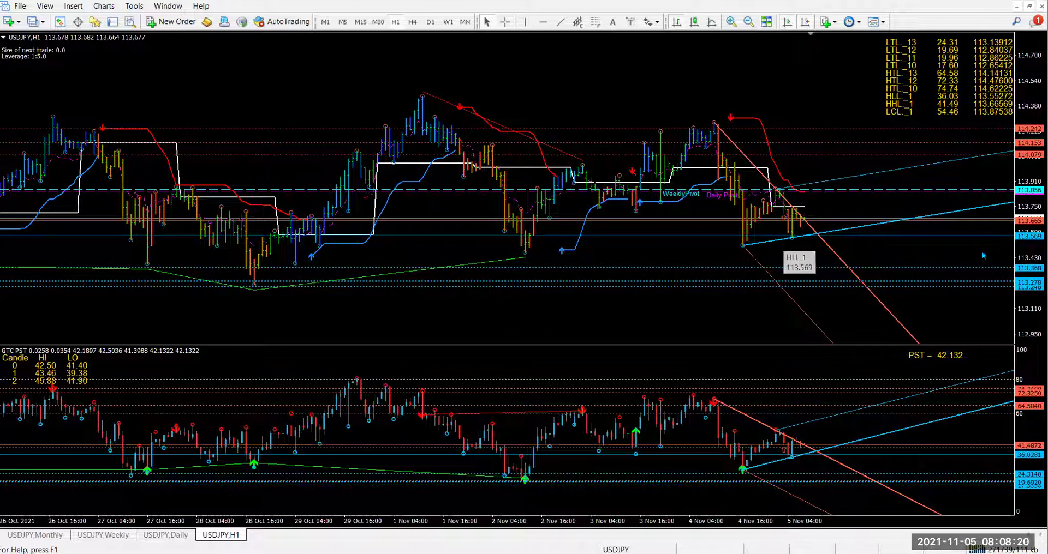
# - Place dashed white horizontal lines at 113.617 and 113.488 on the USDJPY hourly chart
pyautogui.moveTo(1029, 285); pyautogui.dragTo(1031, 276)
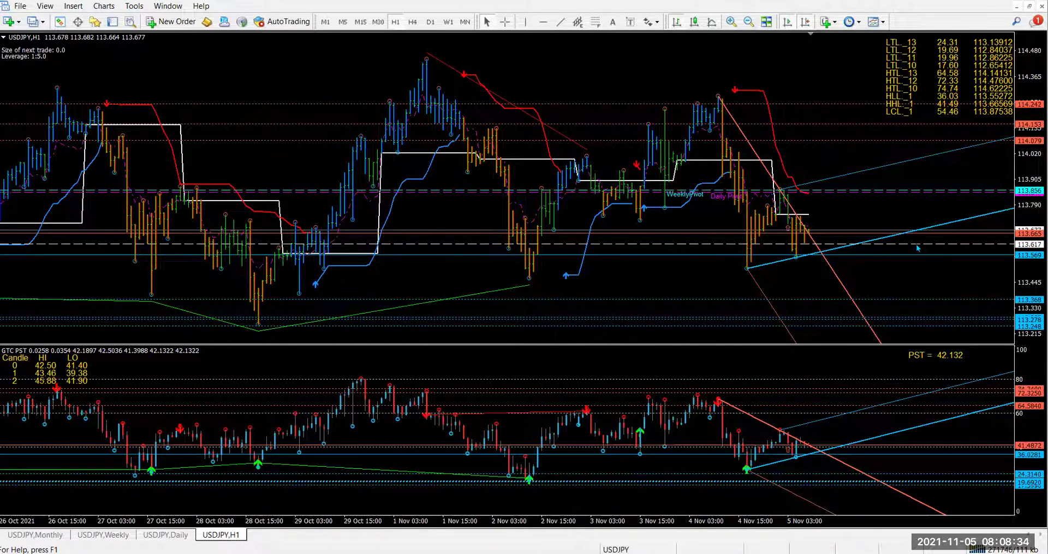
pyautogui.scroll(-1, 840, 262)
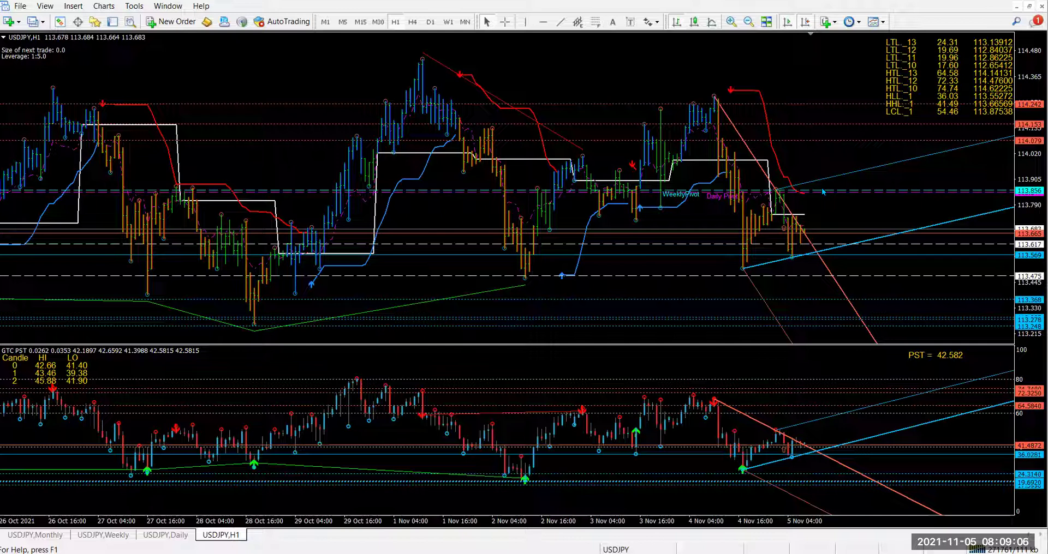
pyautogui.moveTo(808, 276)
pyautogui.mouseDown()
pyautogui.moveTo(814, 261)
pyautogui.moveTo(807, 276)
pyautogui.mouseUp()
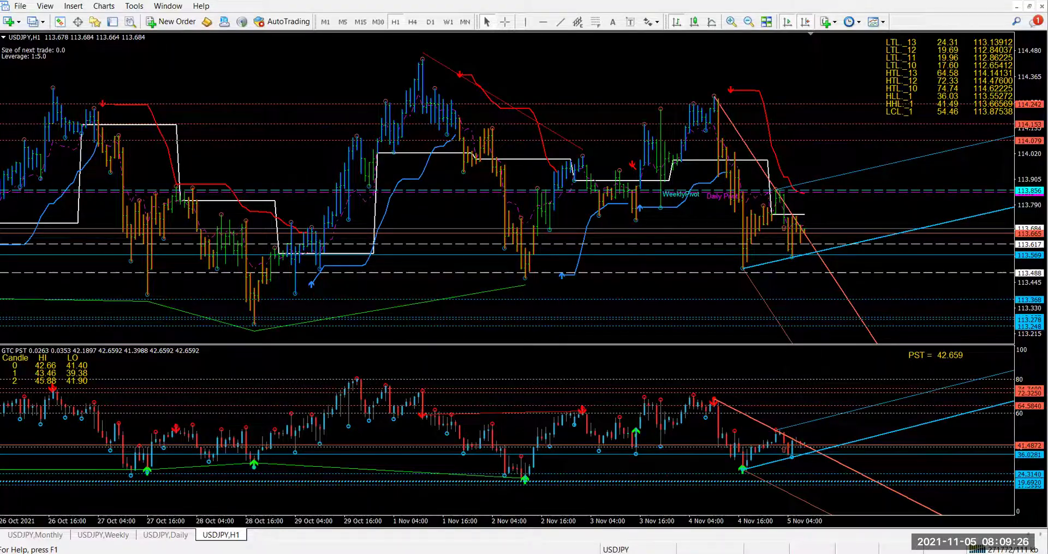
# - Switch to the ETHERIUM spreadsheet in Google Sheets
pyautogui.hotkey('alt', 'Tab')
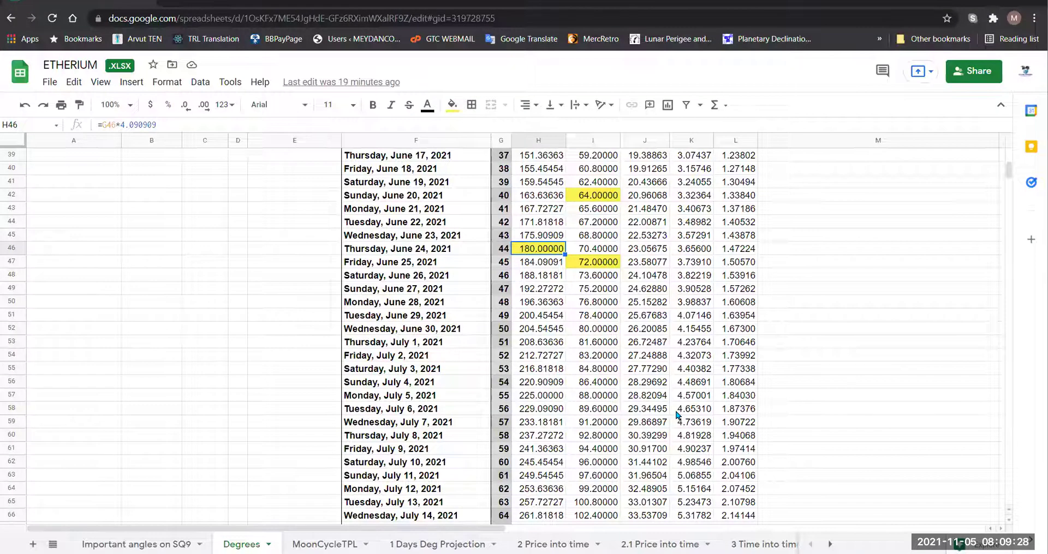